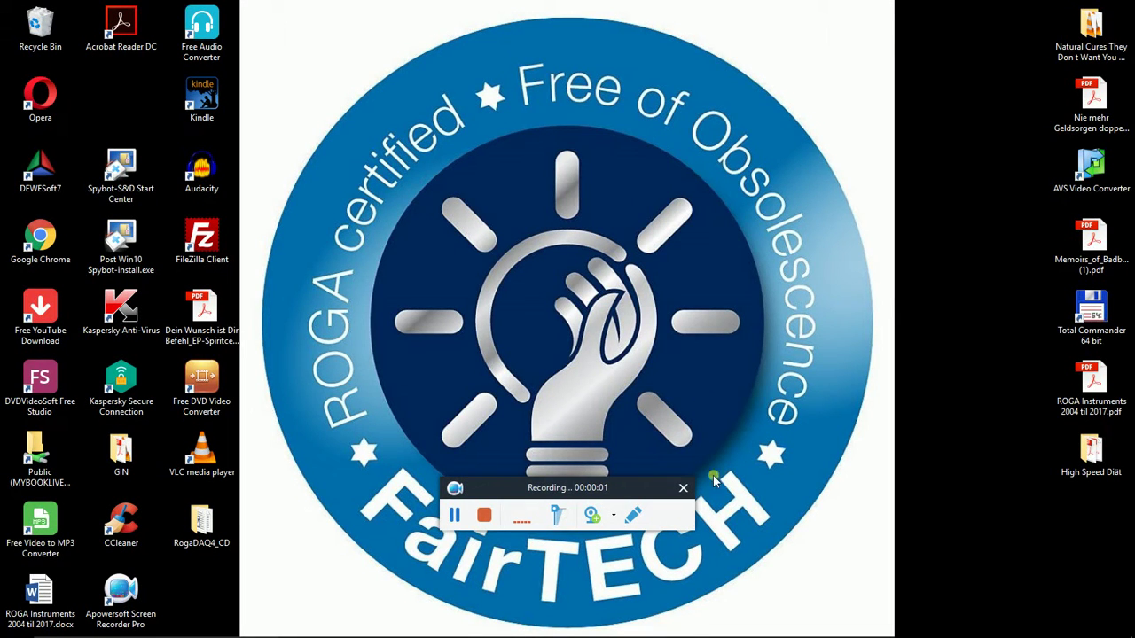
Drag an item across the Windows desktop with the FairTECH wallpaper.
{"action": "left_click_drag", "start_coordinate": [626, 494], "coordinate": [1041, 593]}
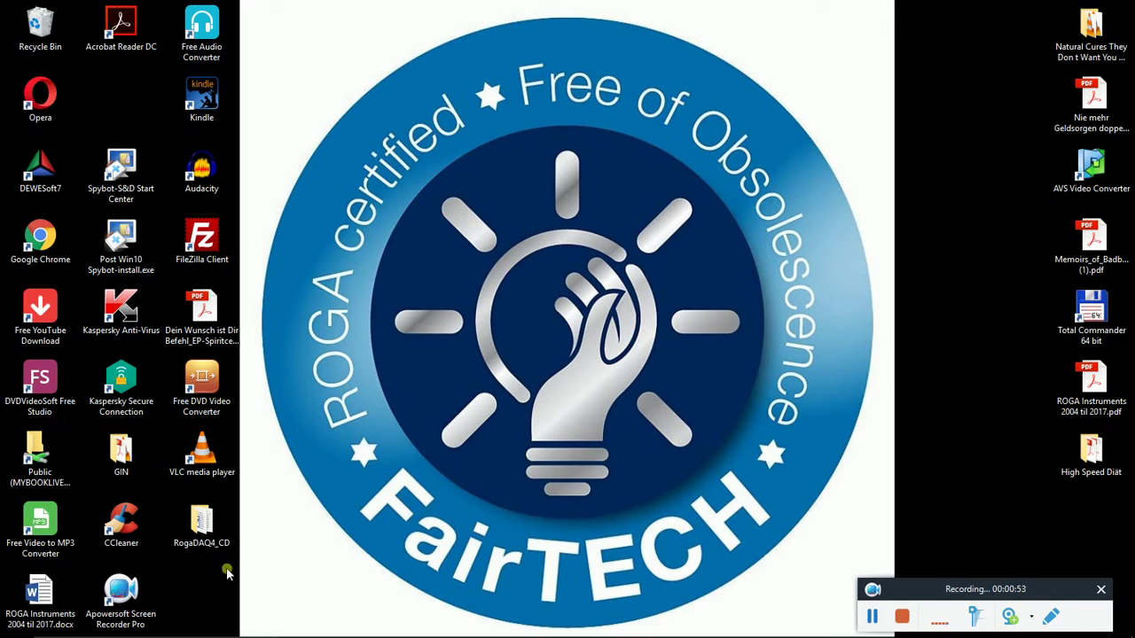
Open the RogaDAQ4_CD folder and start the Goldammer driver setup in English.
{"action": "double_click", "coordinate": [201, 523]}
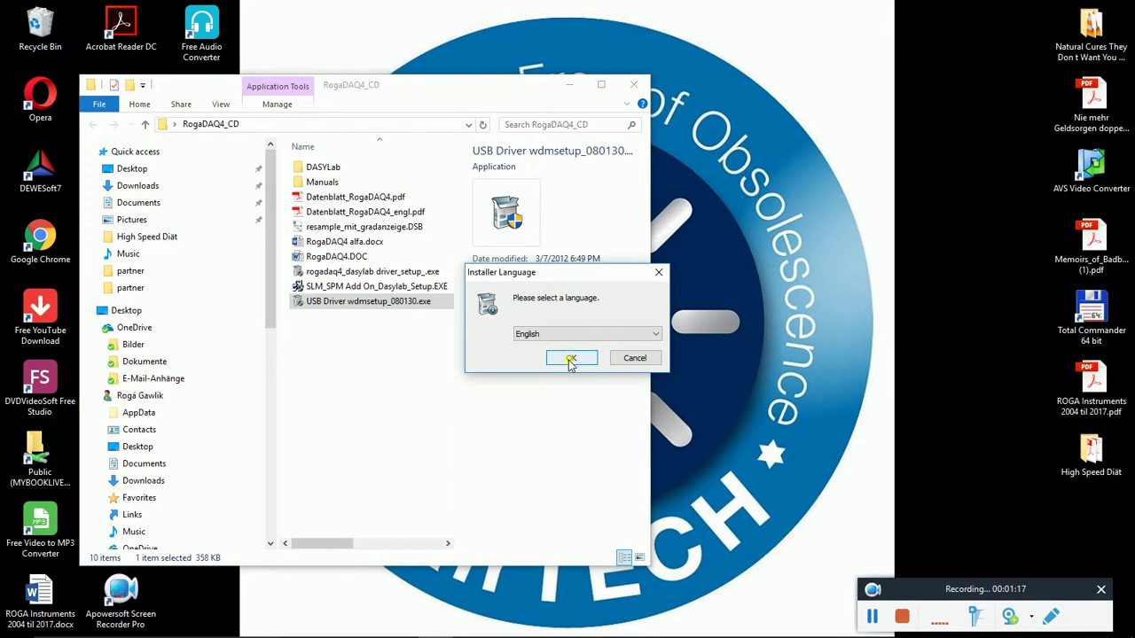
{"action": "left_click", "coordinate": [571, 358]}
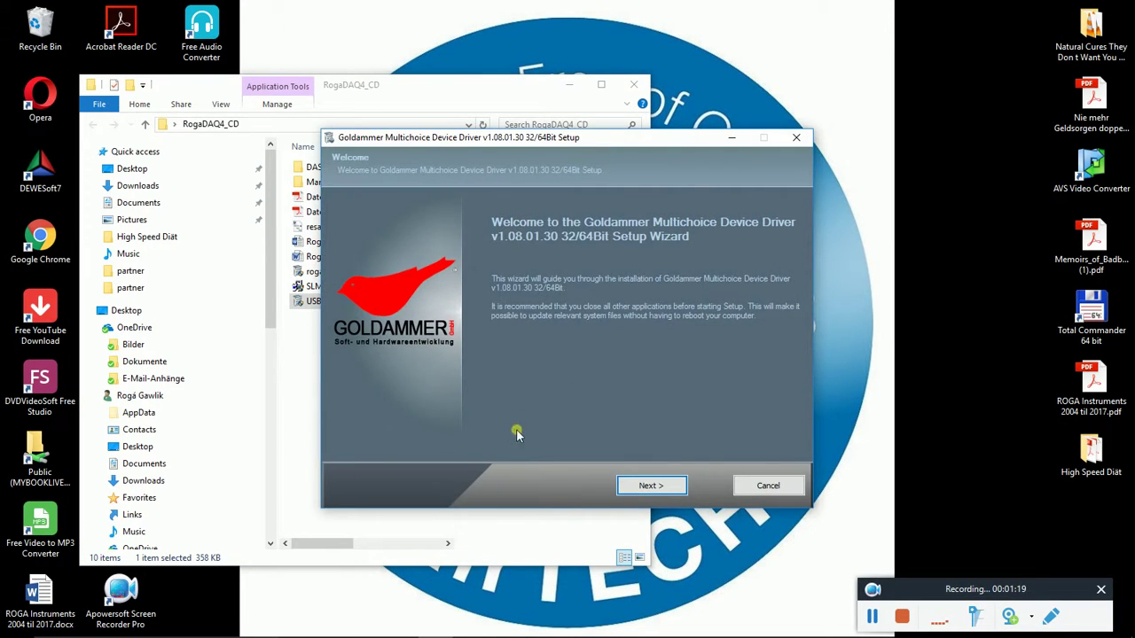
{"action": "left_click", "coordinate": [648, 486]}
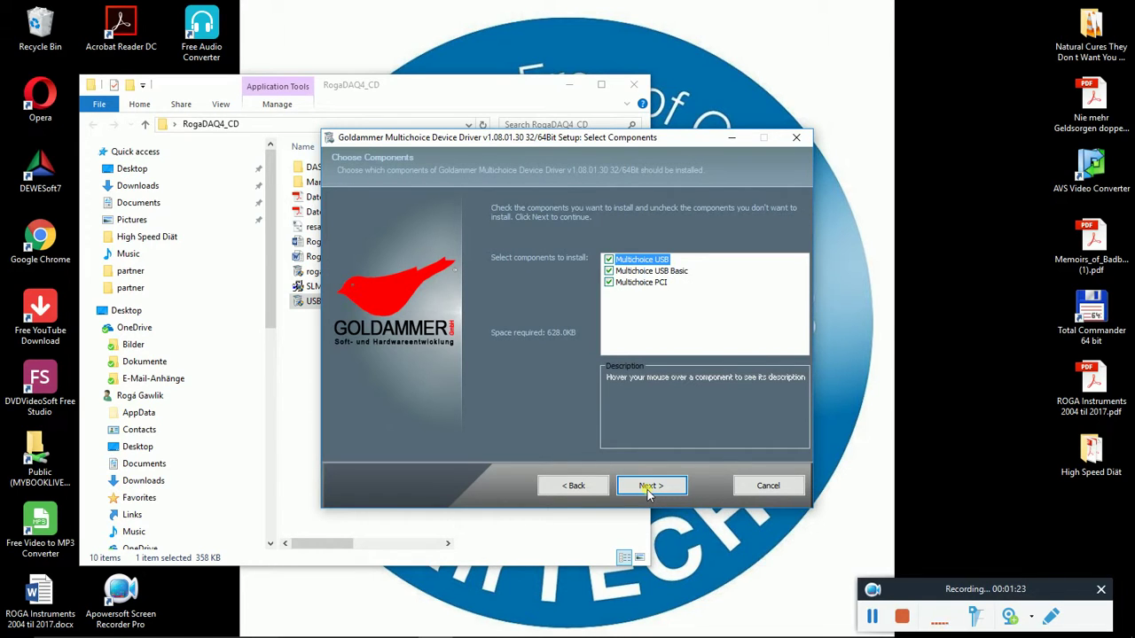
Install the Multichoice USB, USB Basic and PCI driver components 1.08.01.30, allowing the Windows Security prompt.
{"action": "left_click", "coordinate": [648, 486]}
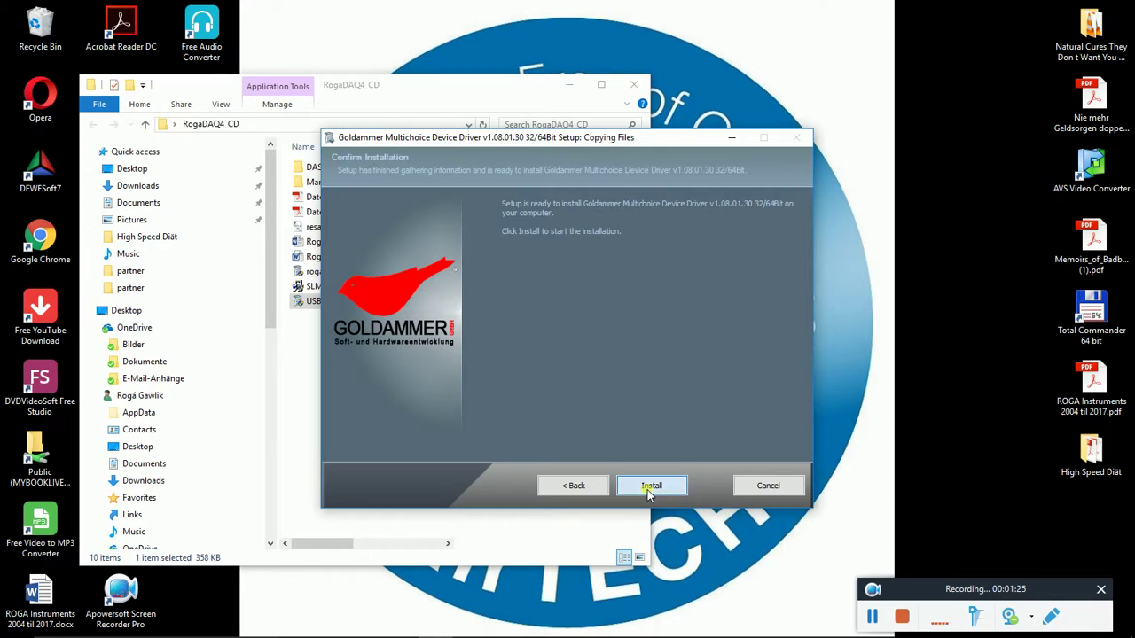
{"action": "left_click", "coordinate": [648, 489]}
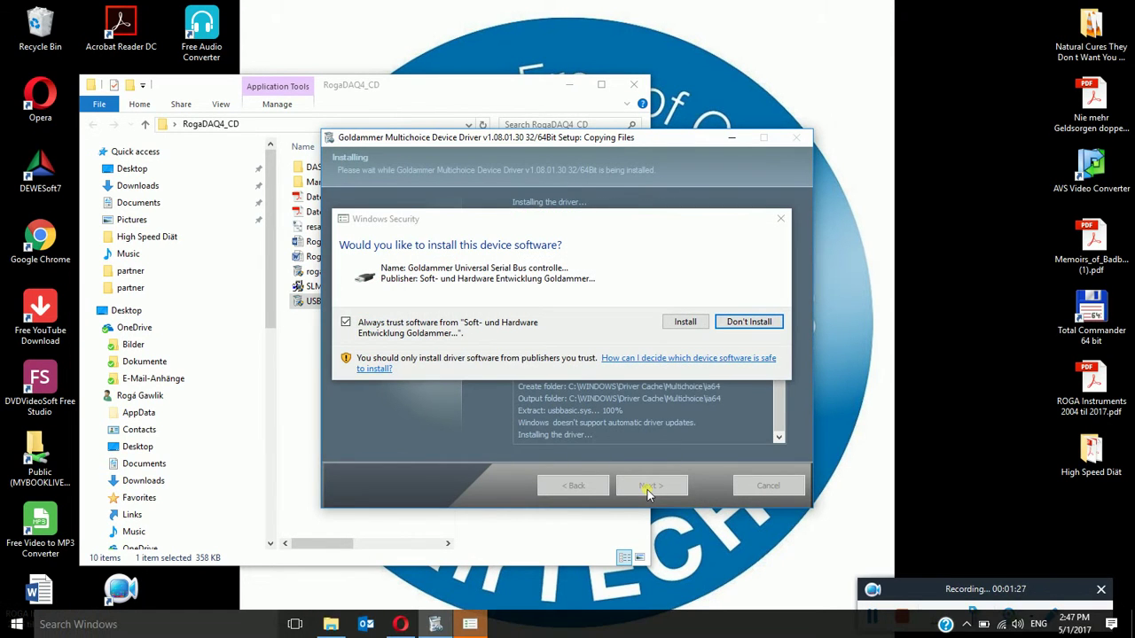
{"action": "left_click", "coordinate": [683, 324]}
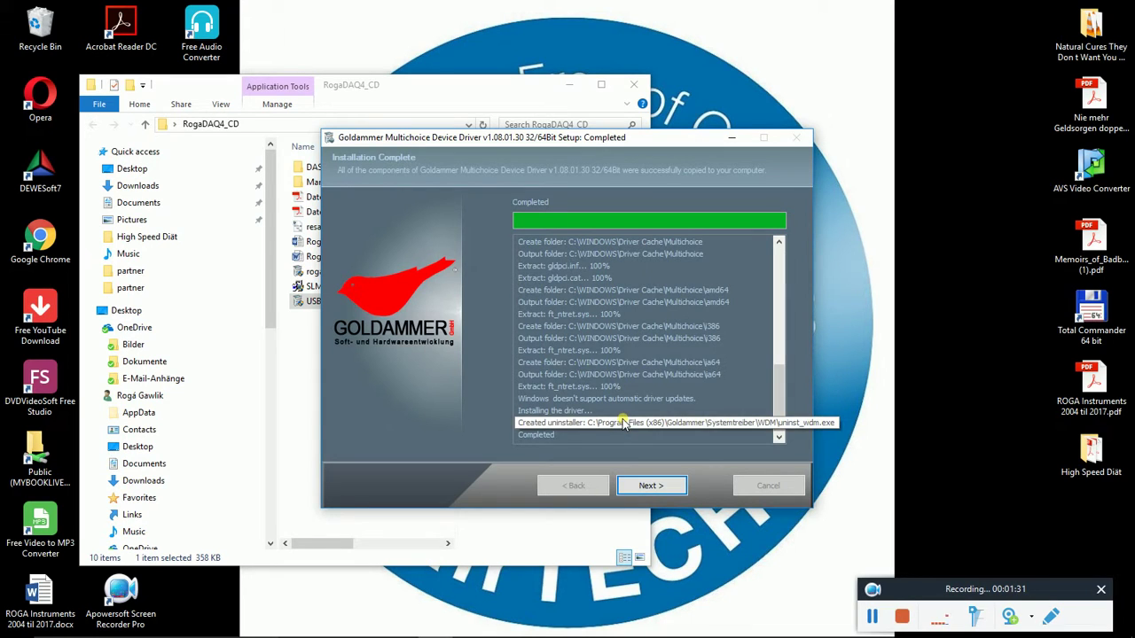
{"action": "left_click", "coordinate": [656, 488]}
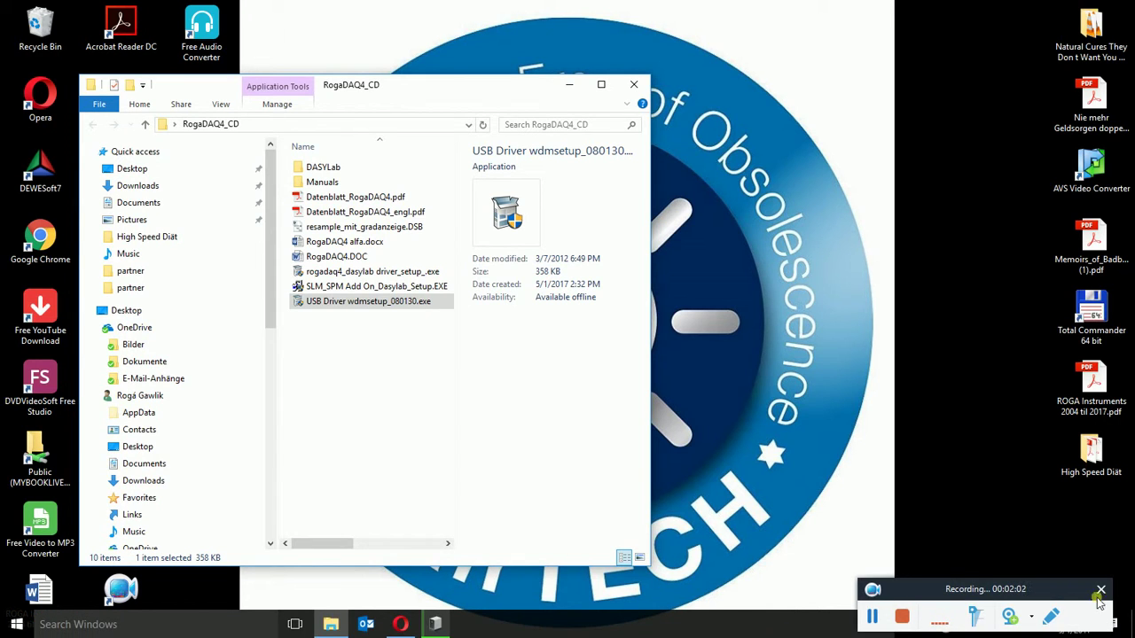
{"action": "left_click", "coordinate": [1096, 633]}
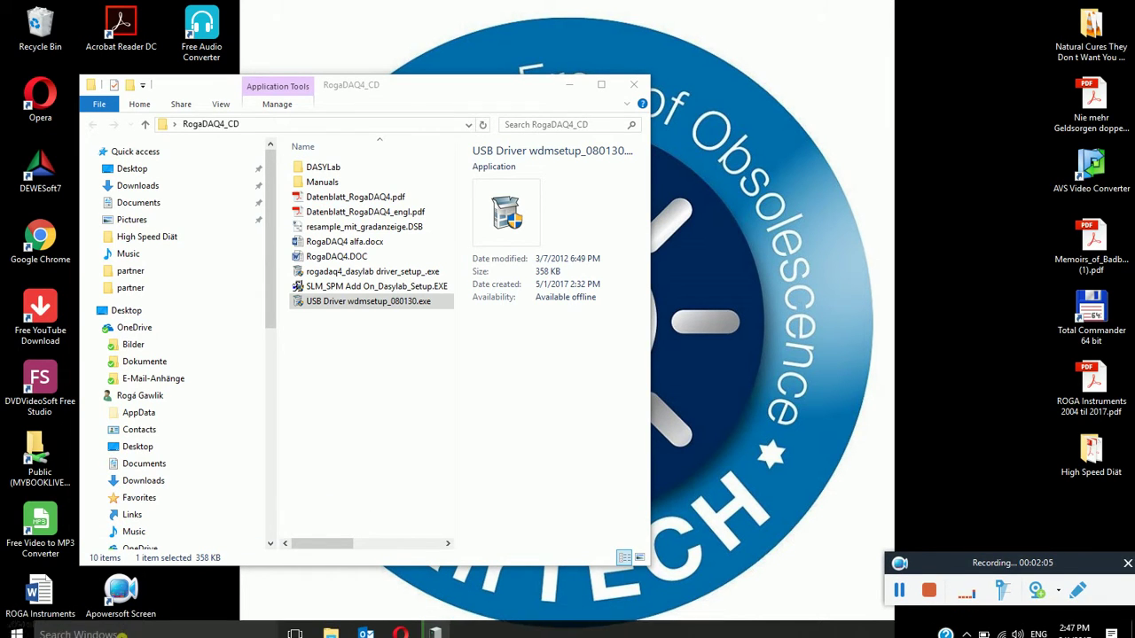
{"action": "left_click", "coordinate": [114, 626]}
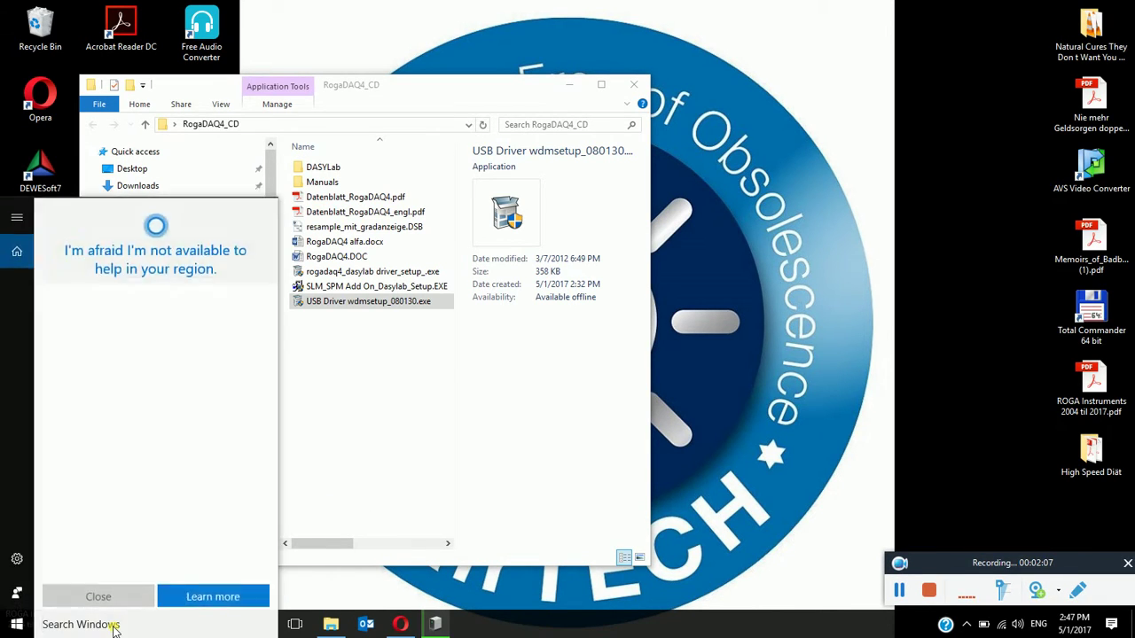
{"action": "type", "text": "d"}
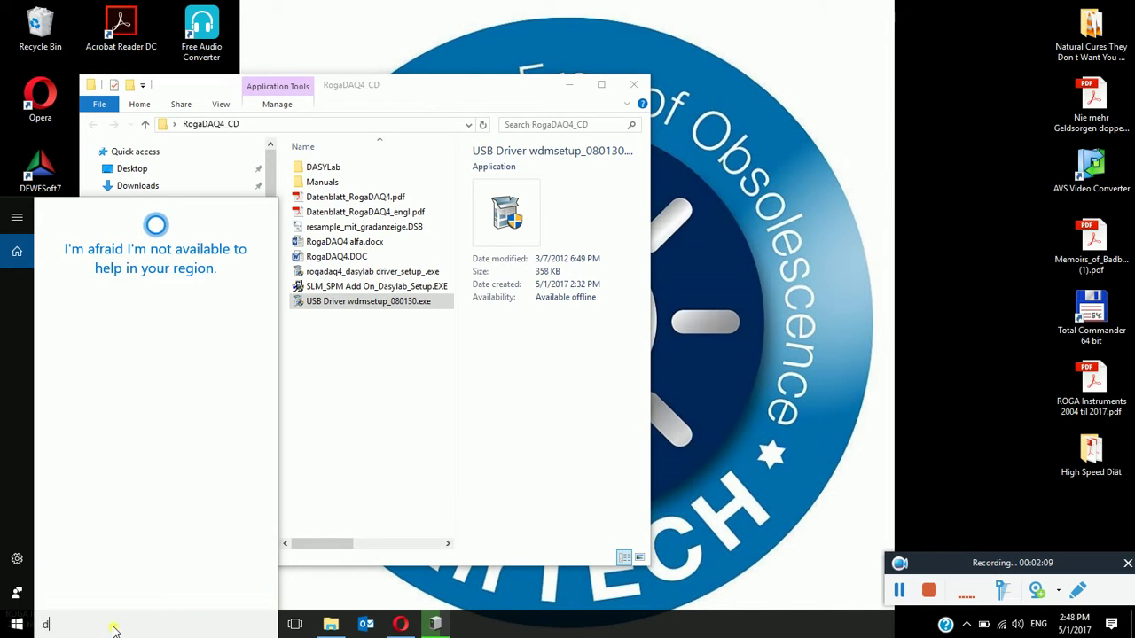
{"action": "type", "text": "evice"}
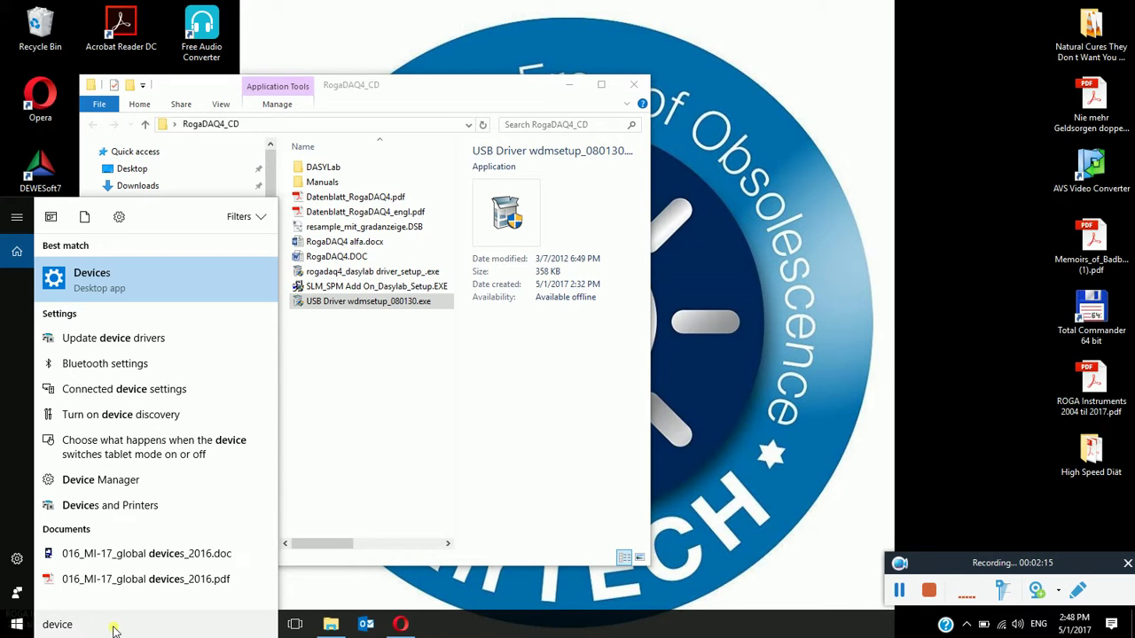
{"action": "type", "text": " ma"}
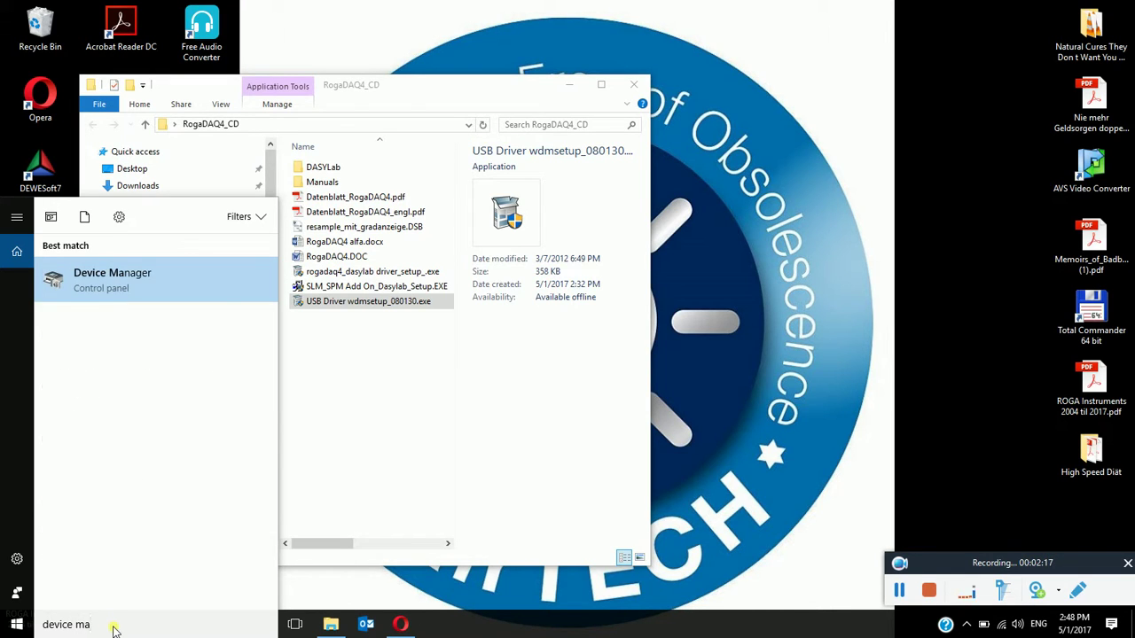
{"action": "left_click", "coordinate": [102, 295]}
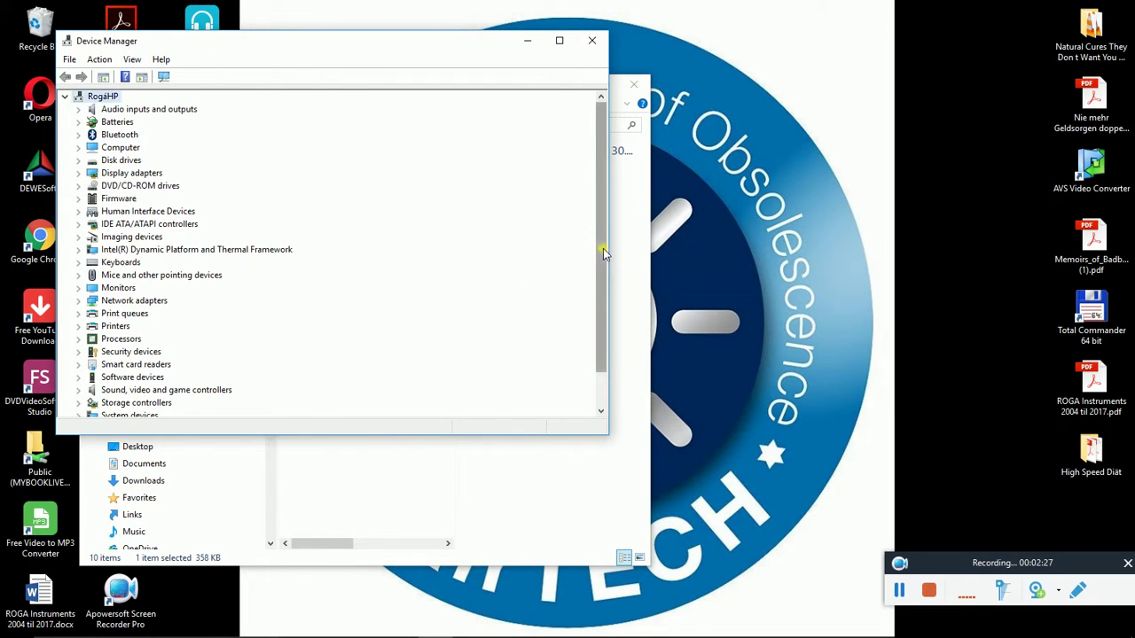
{"action": "left_click_drag", "start_coordinate": [603, 254], "coordinate": [601, 289]}
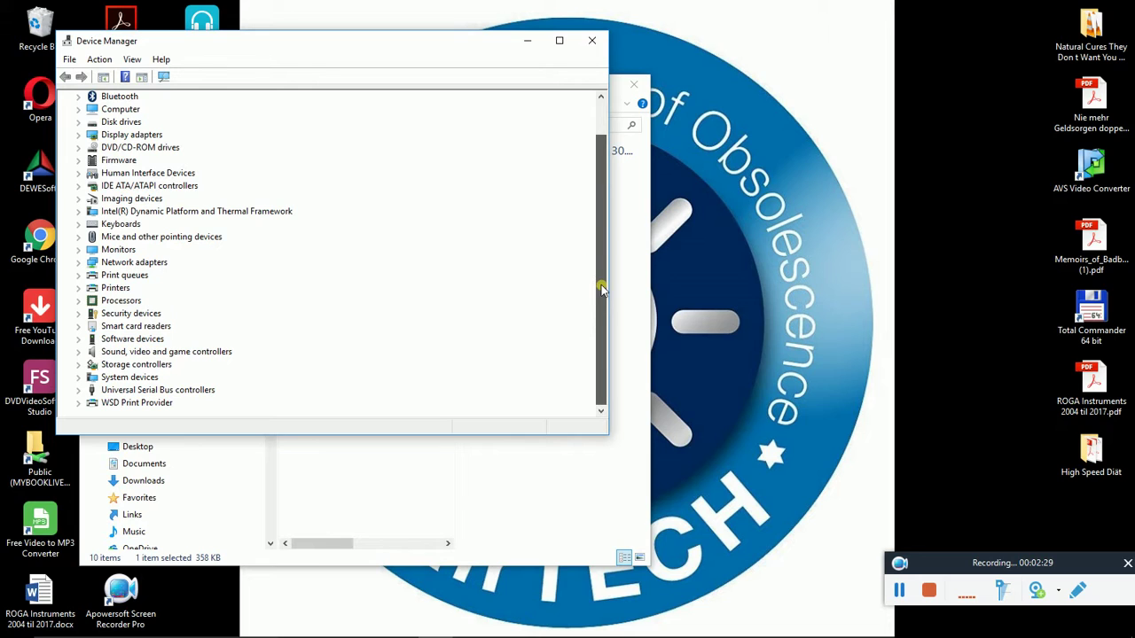
{"action": "left_click", "coordinate": [79, 390]}
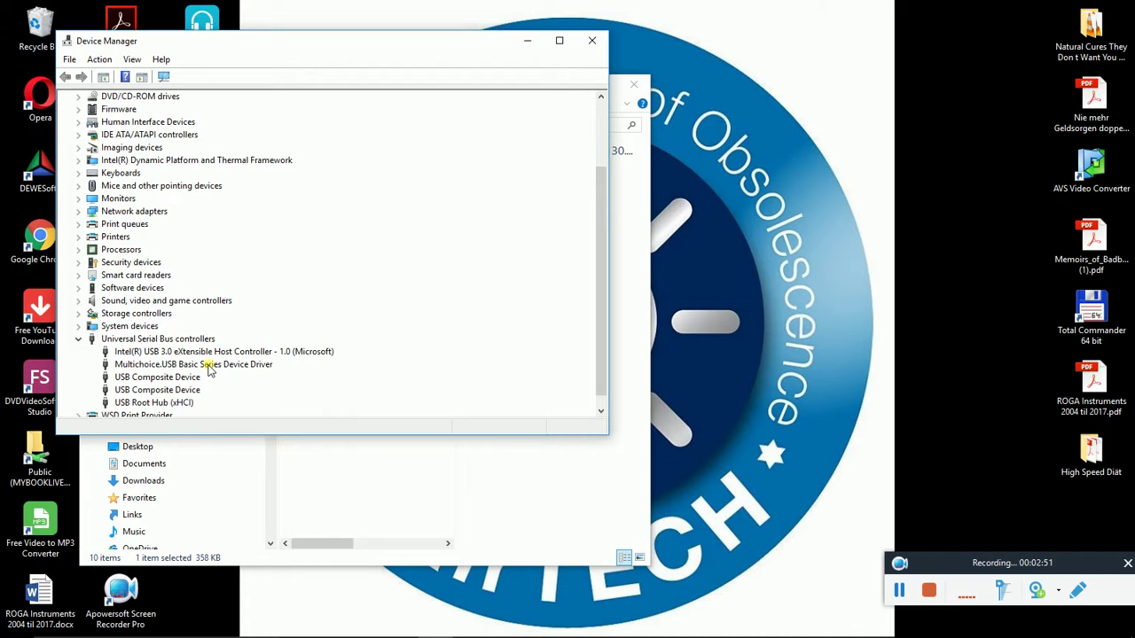
{"action": "left_click", "coordinate": [588, 42]}
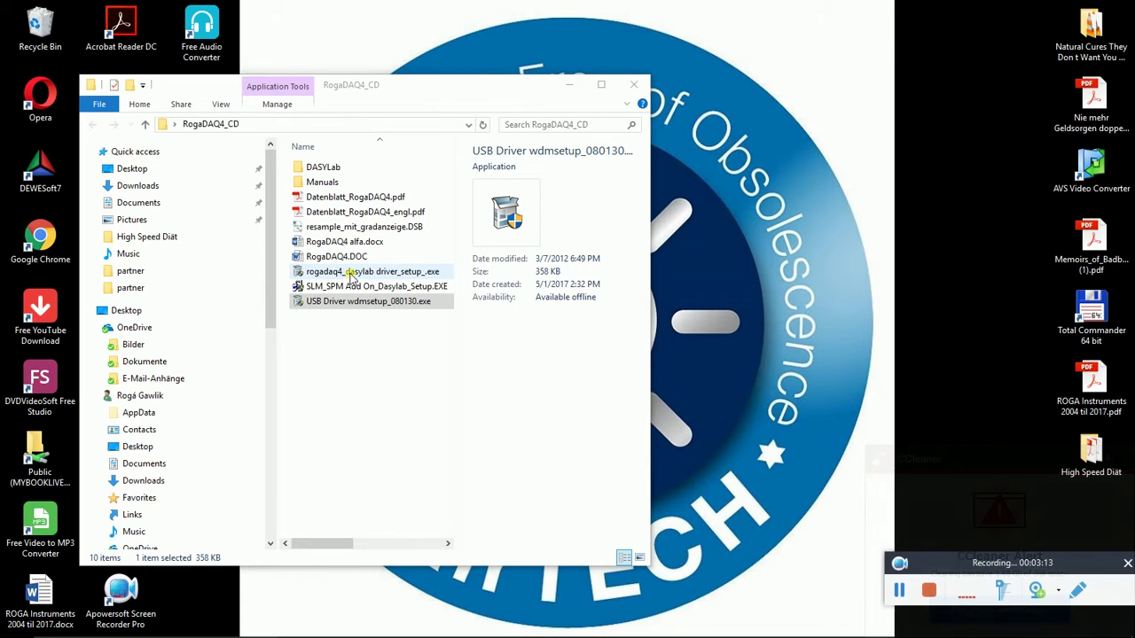
Install the RogaDAQ4 Device Driver, Examples and Helpfiles into C:\Program Files (x86)\DASYLab 2016.
{"action": "left_click", "coordinate": [351, 273]}
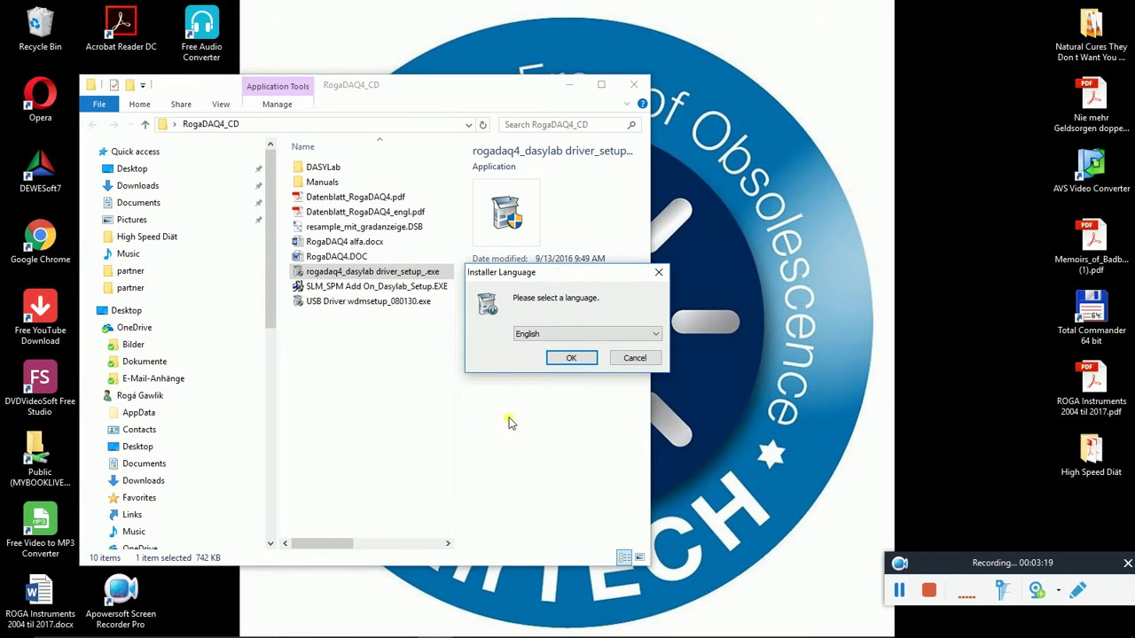
{"action": "left_click", "coordinate": [573, 358]}
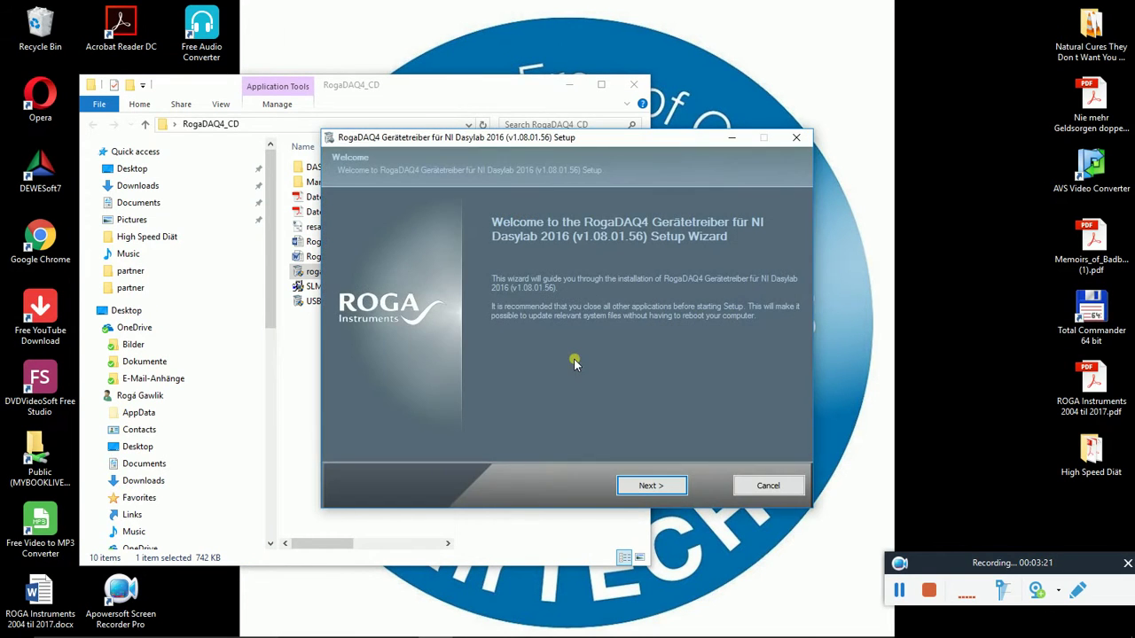
{"action": "left_click", "coordinate": [652, 487]}
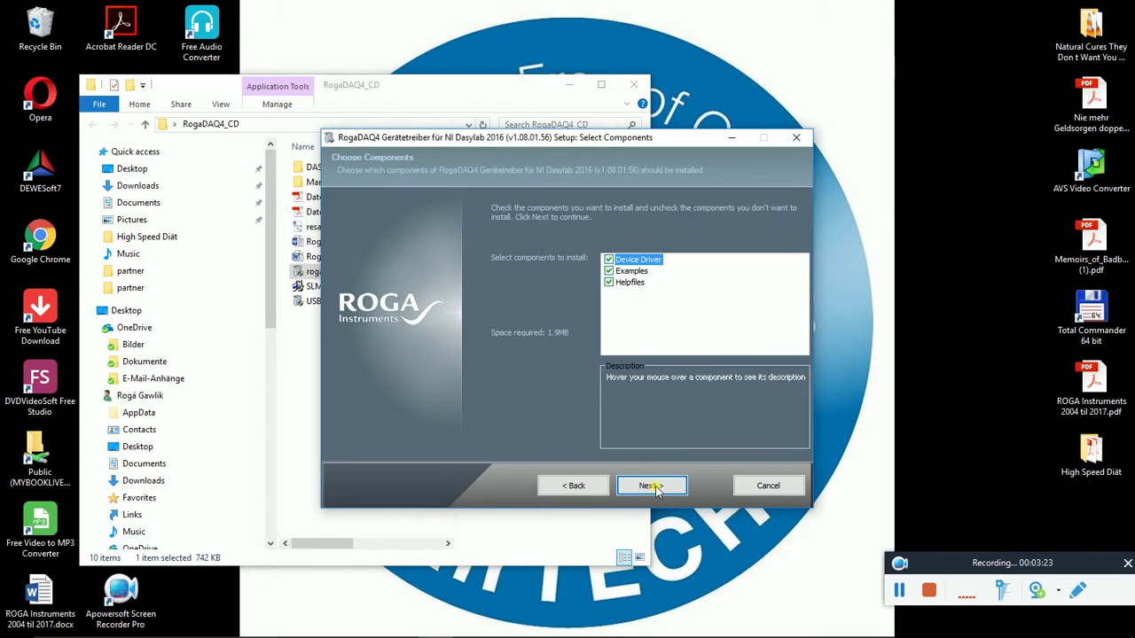
{"action": "left_click", "coordinate": [651, 486]}
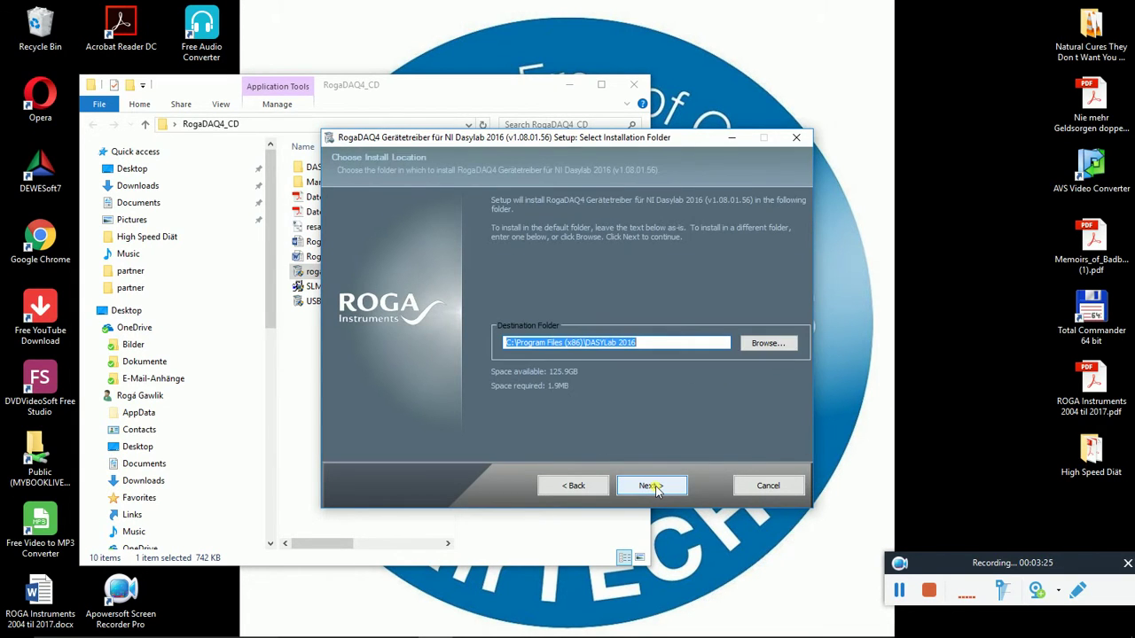
{"action": "left_click", "coordinate": [652, 486]}
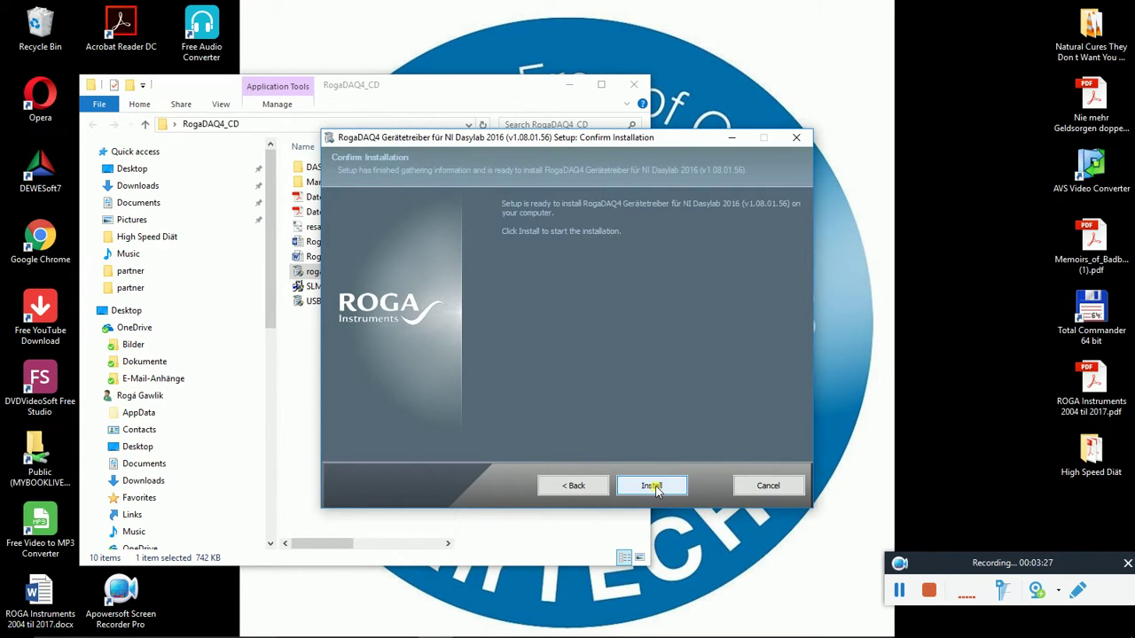
{"action": "left_click", "coordinate": [652, 485]}
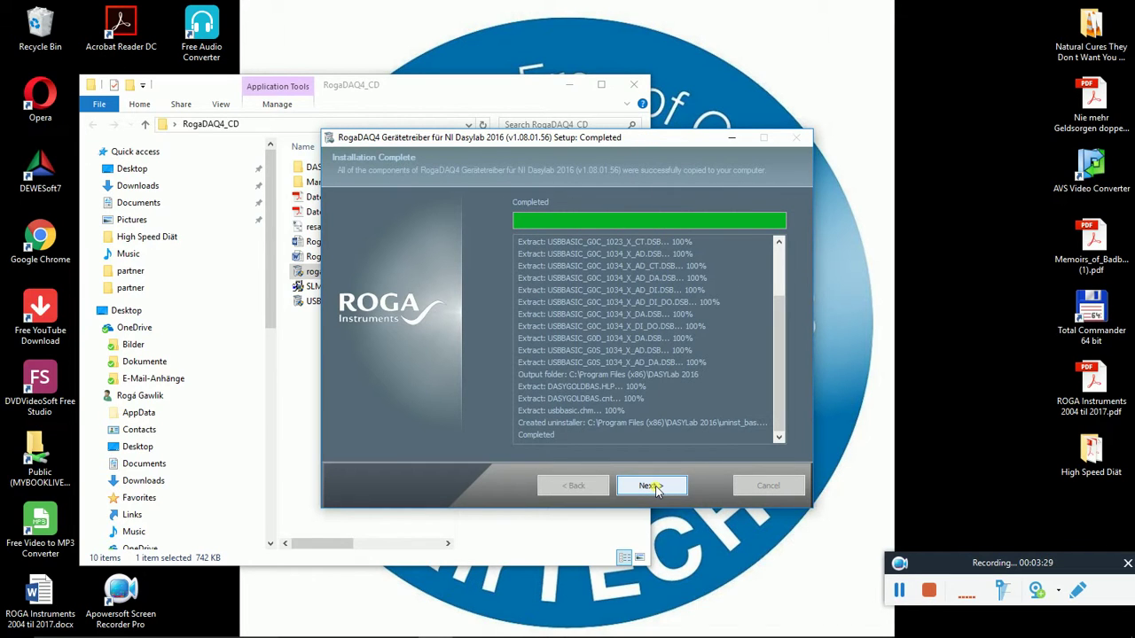
{"action": "left_click", "coordinate": [652, 486]}
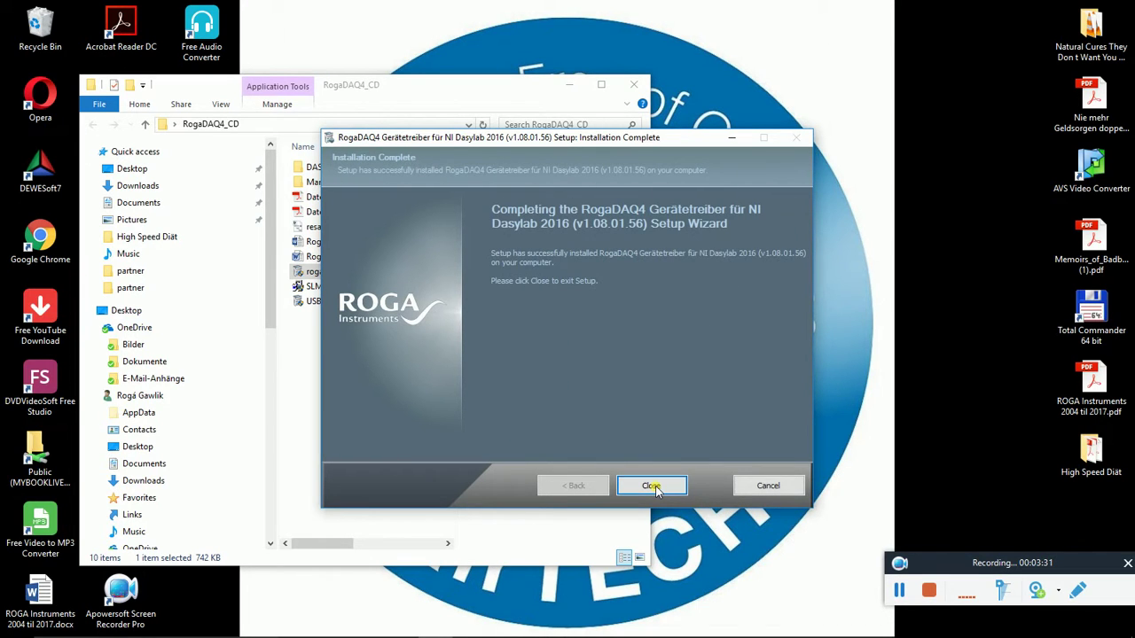
{"action": "left_click", "coordinate": [652, 486]}
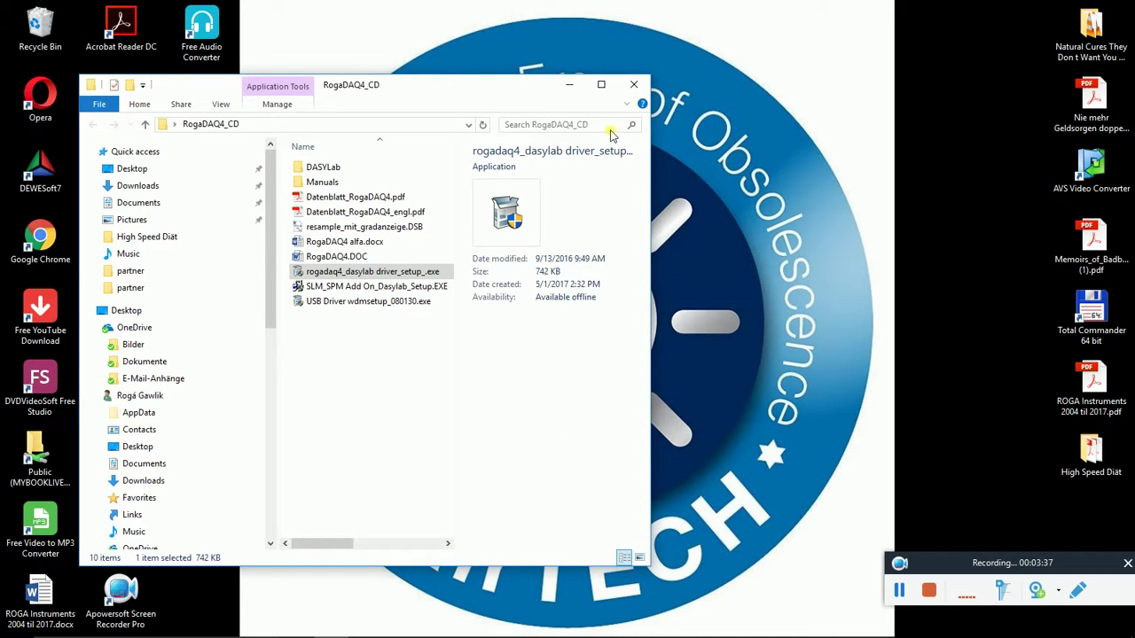
Minimize the folder window and launch DASYLab 2016 from the Start menu's DASYLab 2016 group.
{"action": "left_click", "coordinate": [569, 86]}
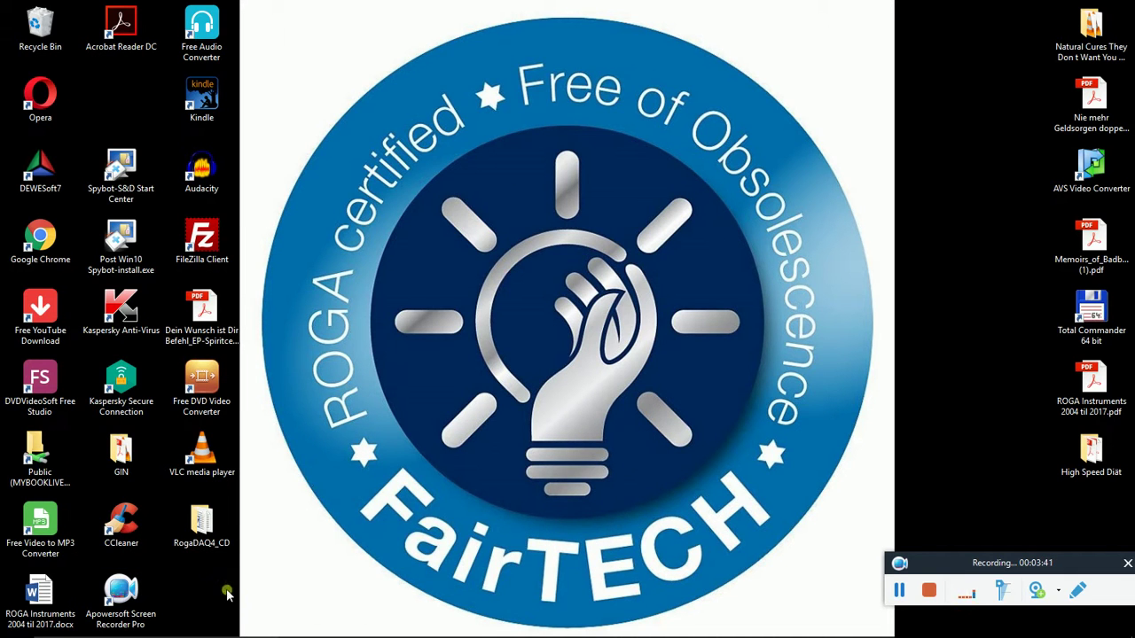
{"action": "mouse_move", "coordinate": [142, 631]}
{"action": "left_click", "coordinate": [11, 626]}
{"action": "scroll", "coordinate": [148, 529], "scroll_direction": "down", "scroll_amount": 5}
{"action": "scroll", "coordinate": [148, 530], "scroll_direction": "down", "scroll_amount": 5}
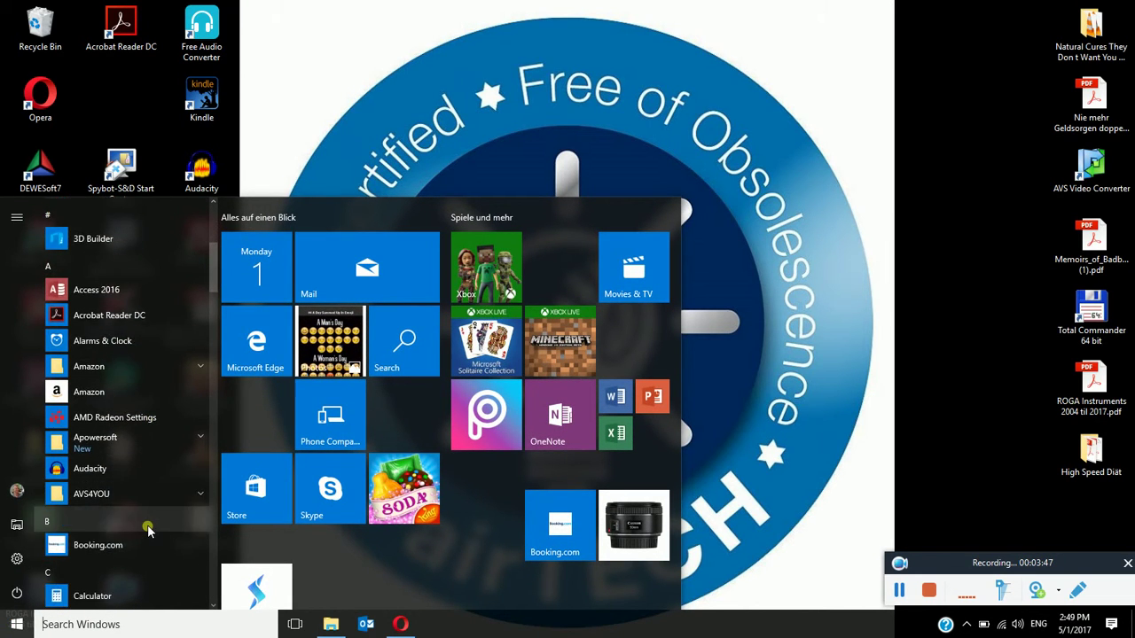
{"action": "scroll", "coordinate": [148, 529], "scroll_direction": "down", "scroll_amount": 3}
{"action": "left_click", "coordinate": [131, 486]}
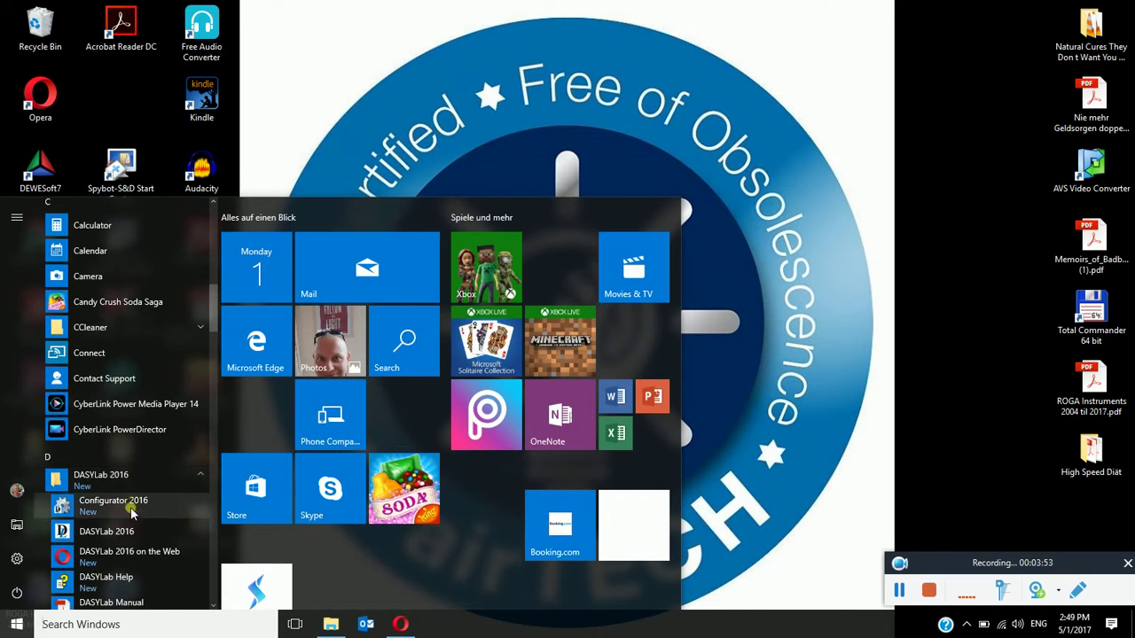
{"action": "left_click", "coordinate": [131, 530]}
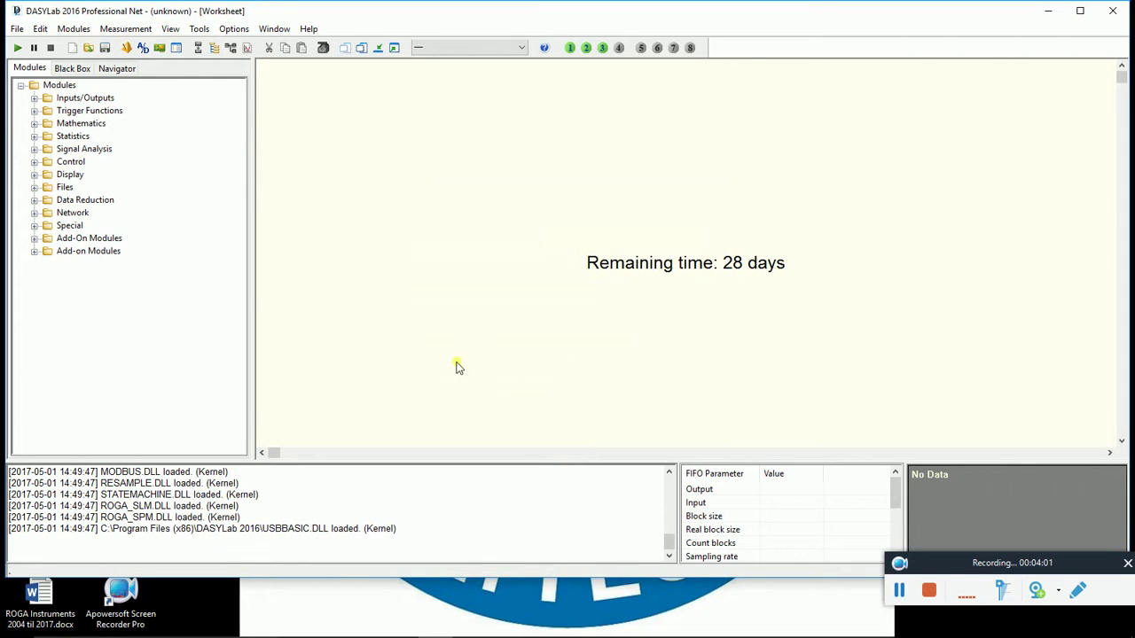
Maximize DASYLab and place the Inputs/Outputs > Roga Instruments > RogaDAQ4 Analog-Input module as AnalogIn00.
{"action": "left_click", "coordinate": [1081, 11]}
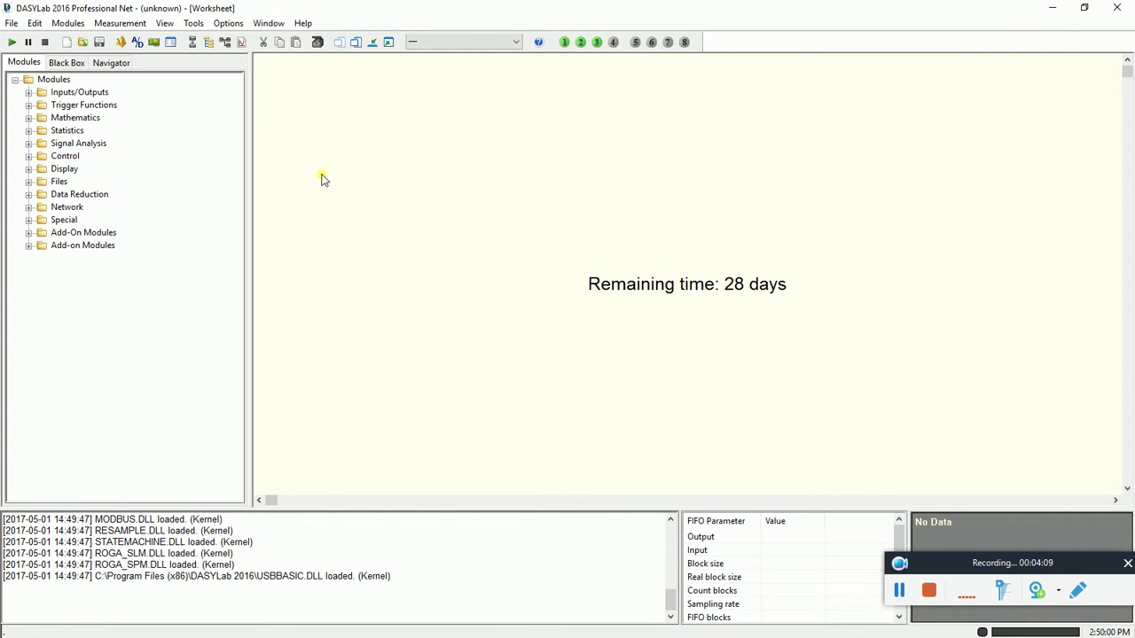
{"action": "left_click", "coordinate": [28, 92]}
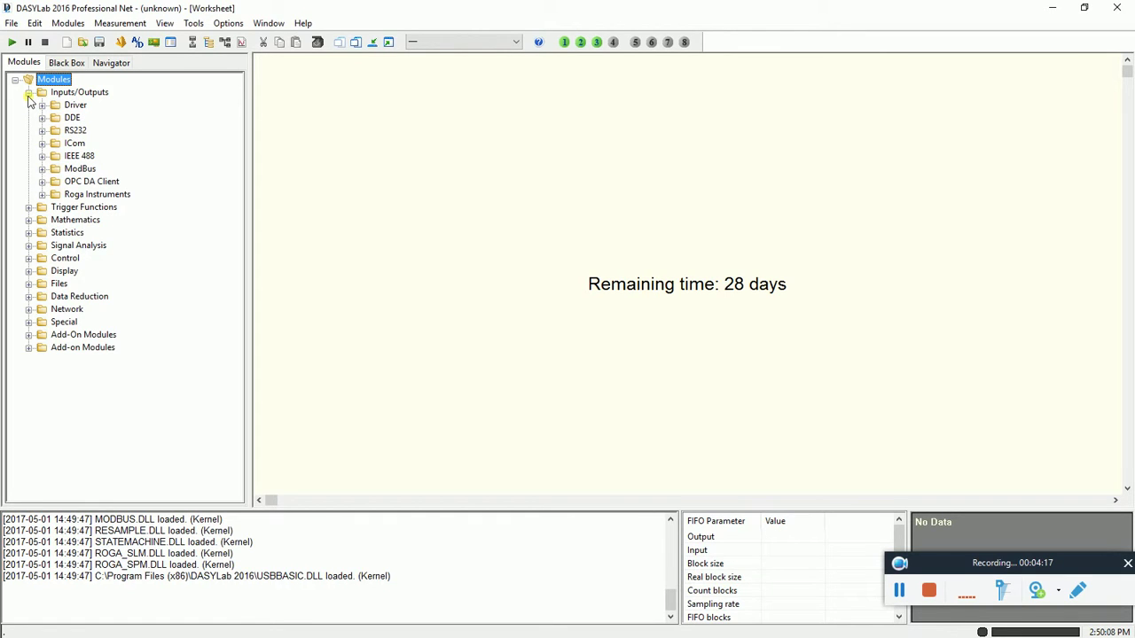
{"action": "left_click", "coordinate": [42, 195]}
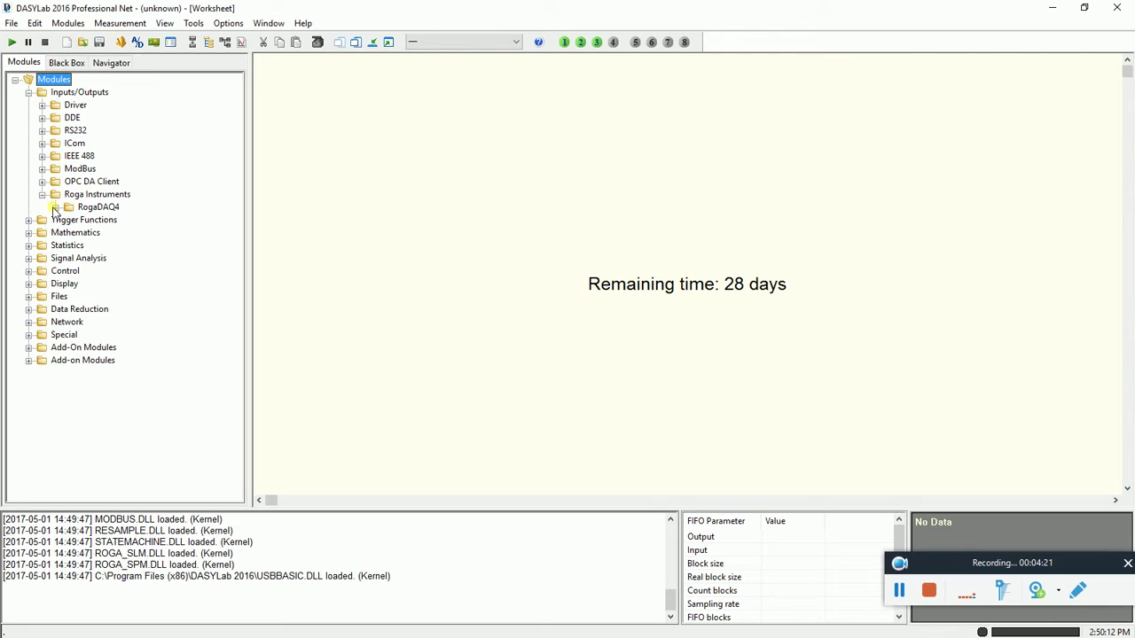
{"action": "left_click", "coordinate": [56, 207]}
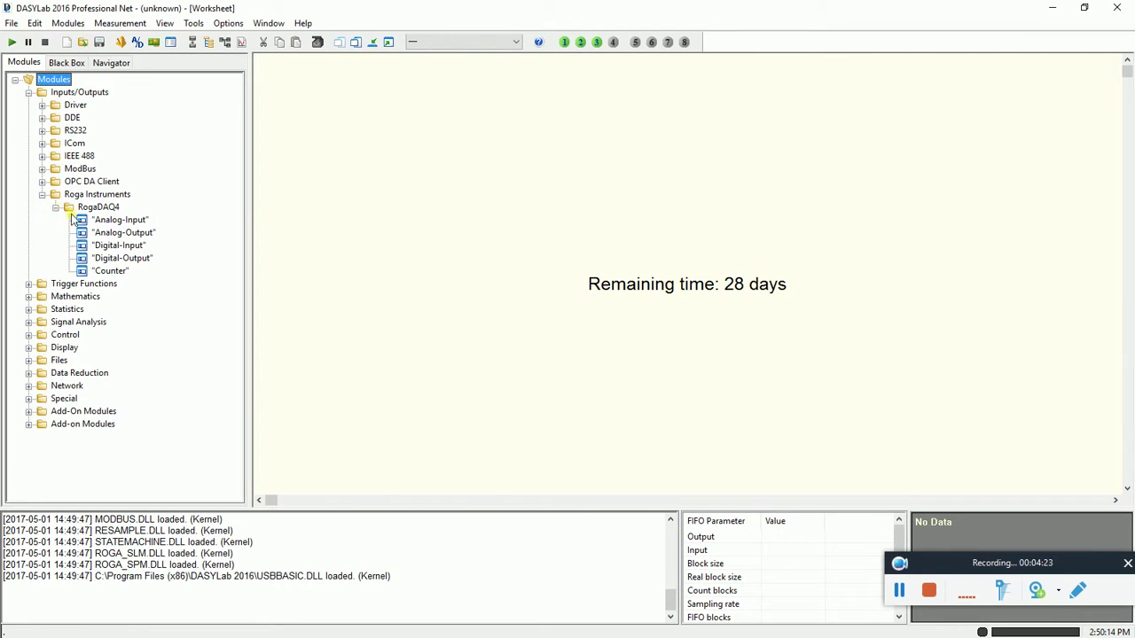
{"action": "left_click", "coordinate": [90, 224]}
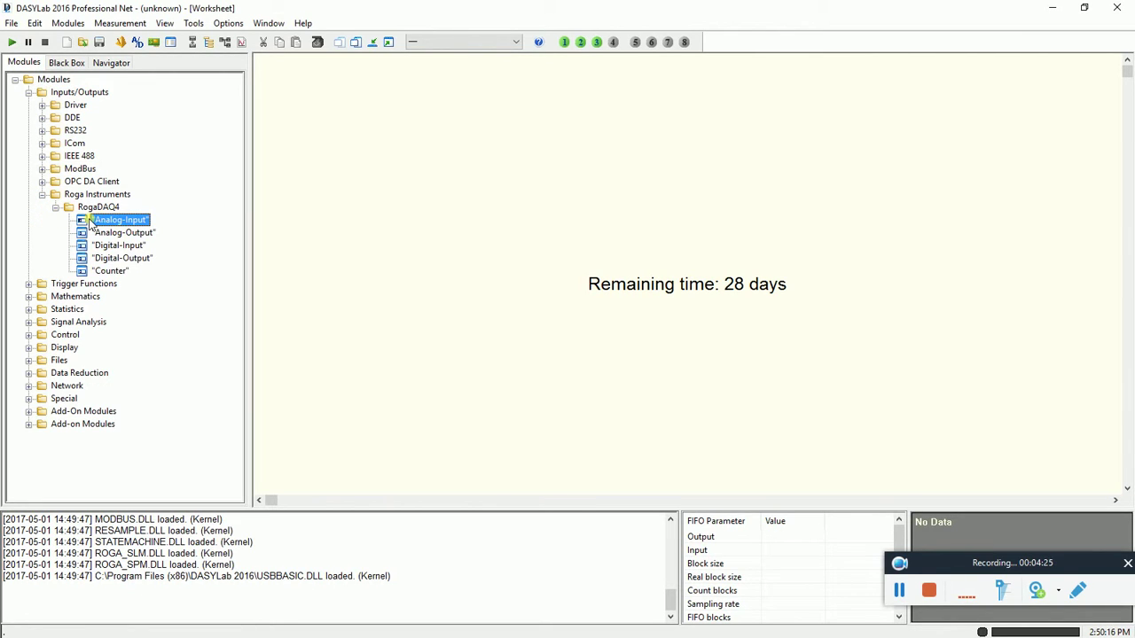
{"action": "left_click_drag", "start_coordinate": [90, 224], "coordinate": [299, 116]}
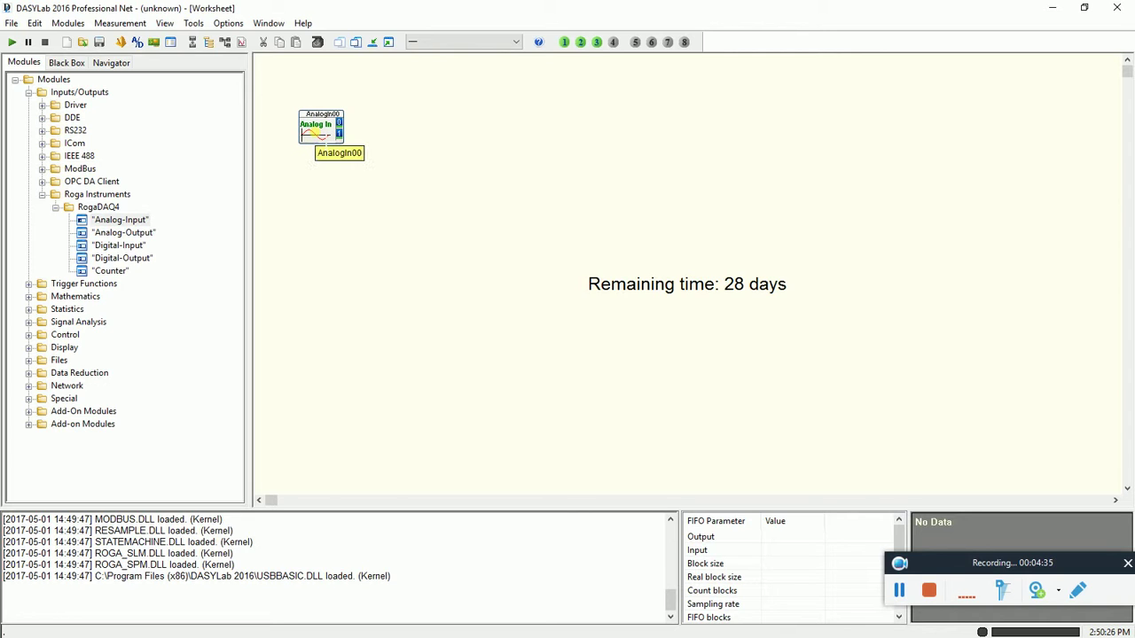
Enable AnalogIn00 channels 0–3 and view the RogaDAQ4 card info (USB 2.0, firmware 0.8.53).
{"action": "double_click", "coordinate": [316, 133]}
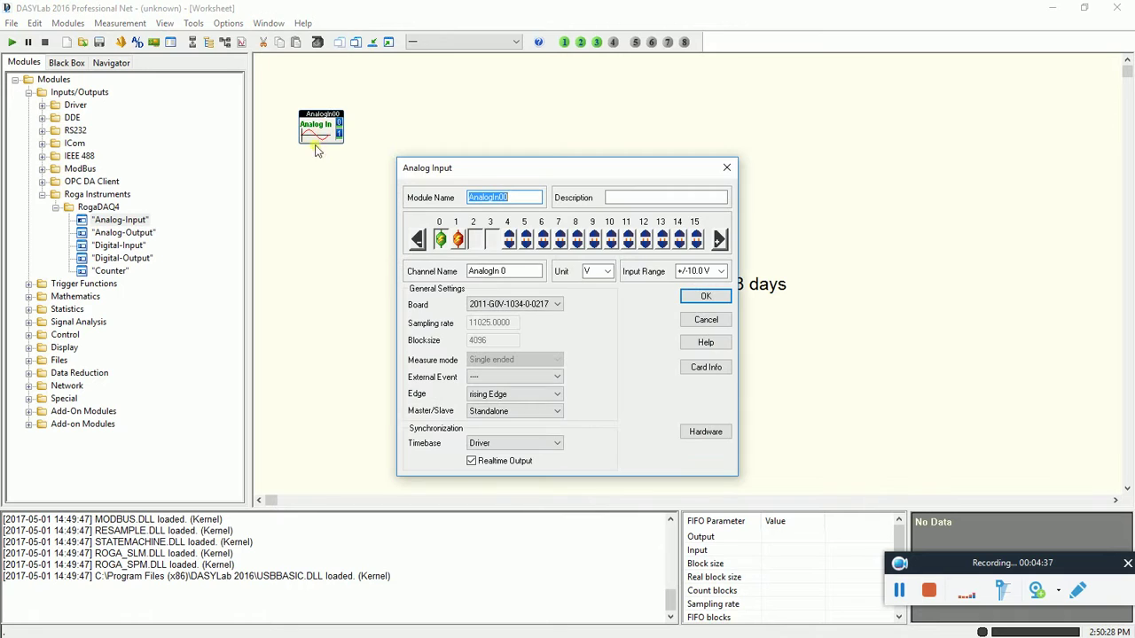
{"action": "double_click", "coordinate": [719, 240]}
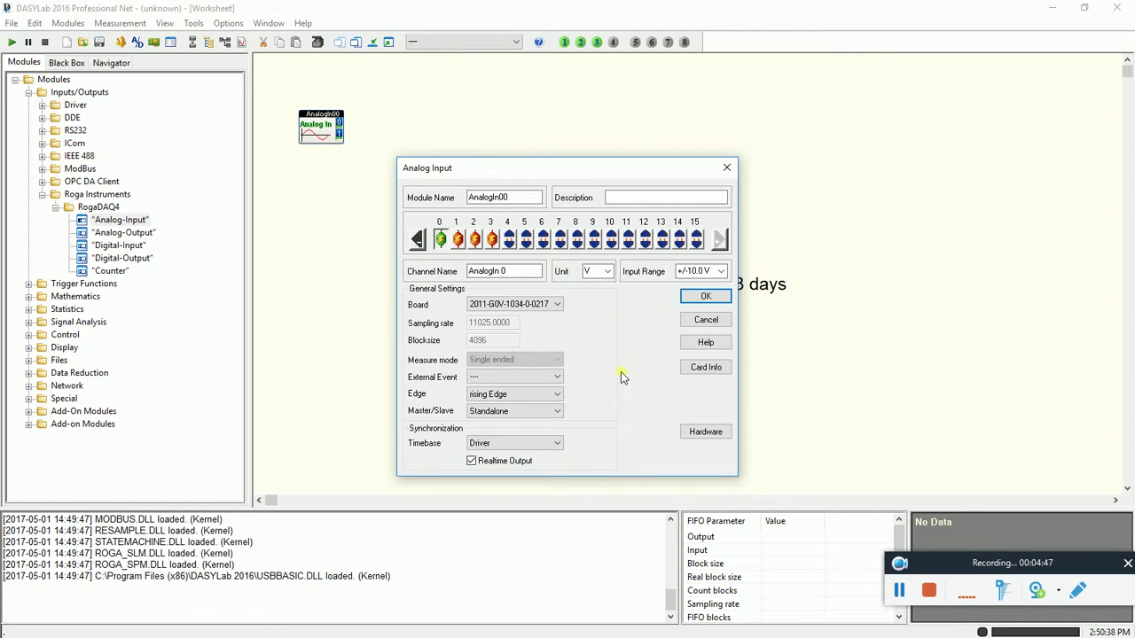
{"action": "left_click", "coordinate": [709, 368]}
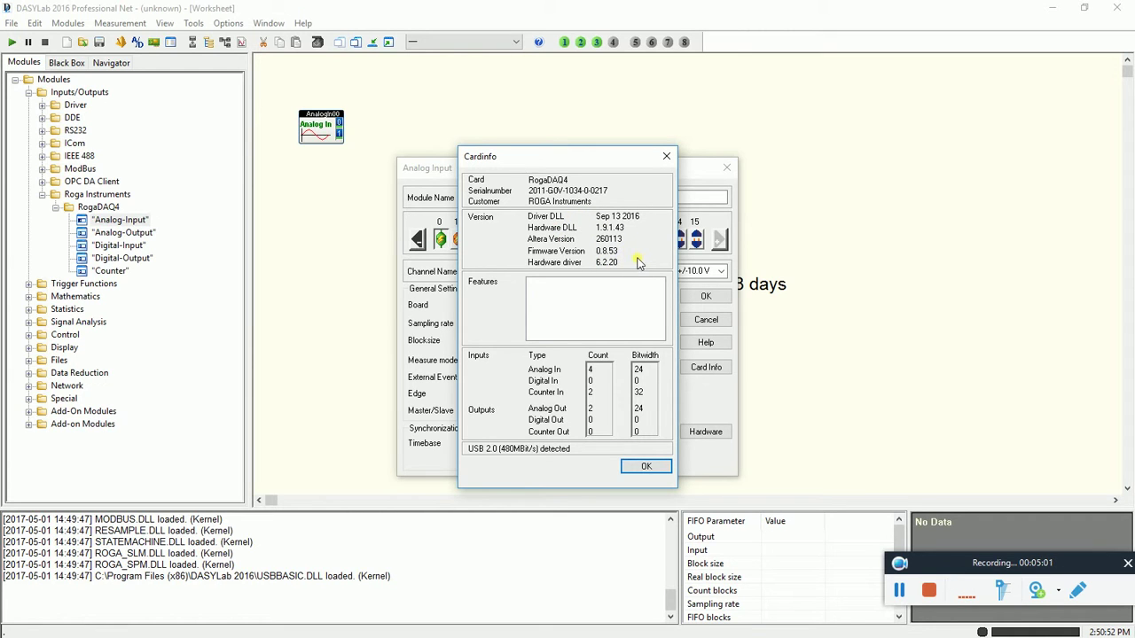
Close the card info, keep the input range at +/-10.0V, and open the PCM4220 hardware settings.
{"action": "left_click", "coordinate": [647, 468]}
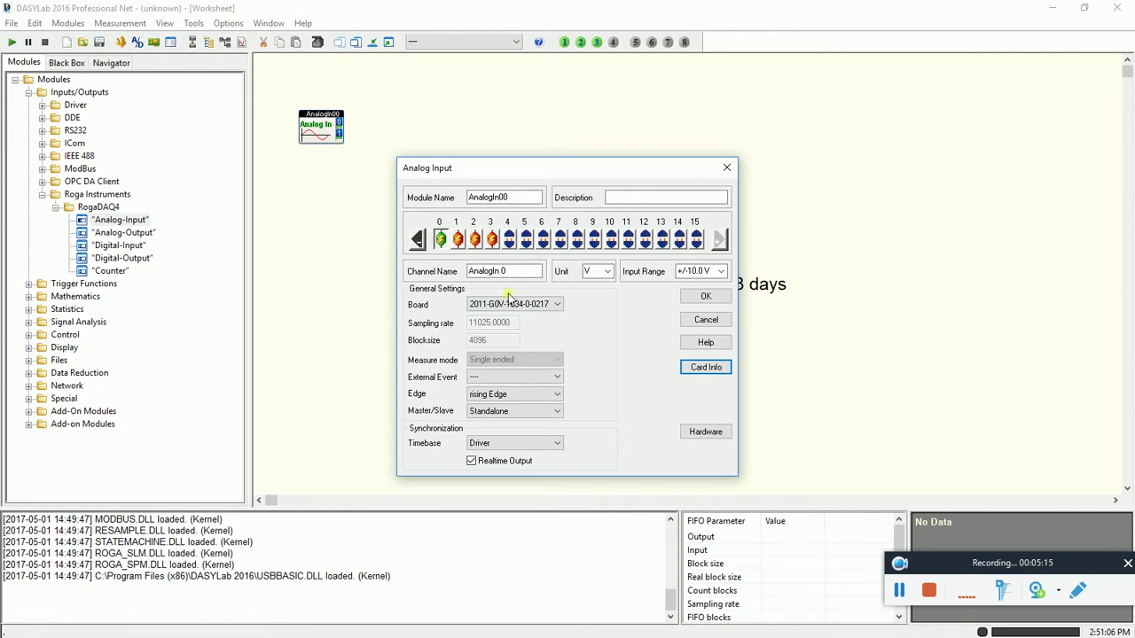
{"action": "left_click", "coordinate": [722, 271]}
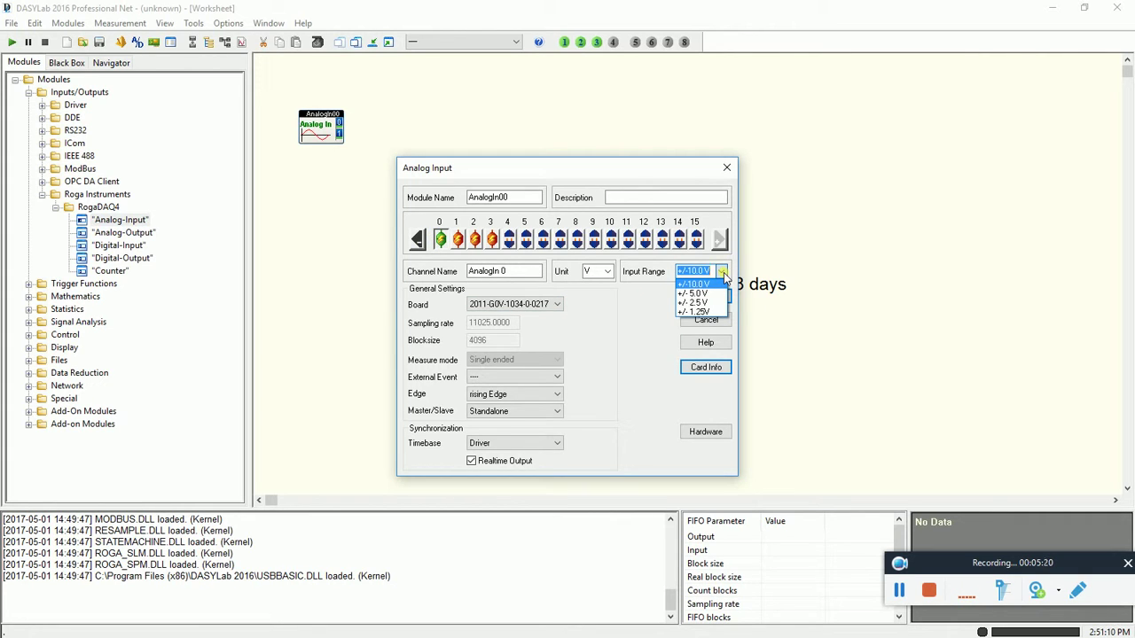
{"action": "left_click", "coordinate": [723, 271]}
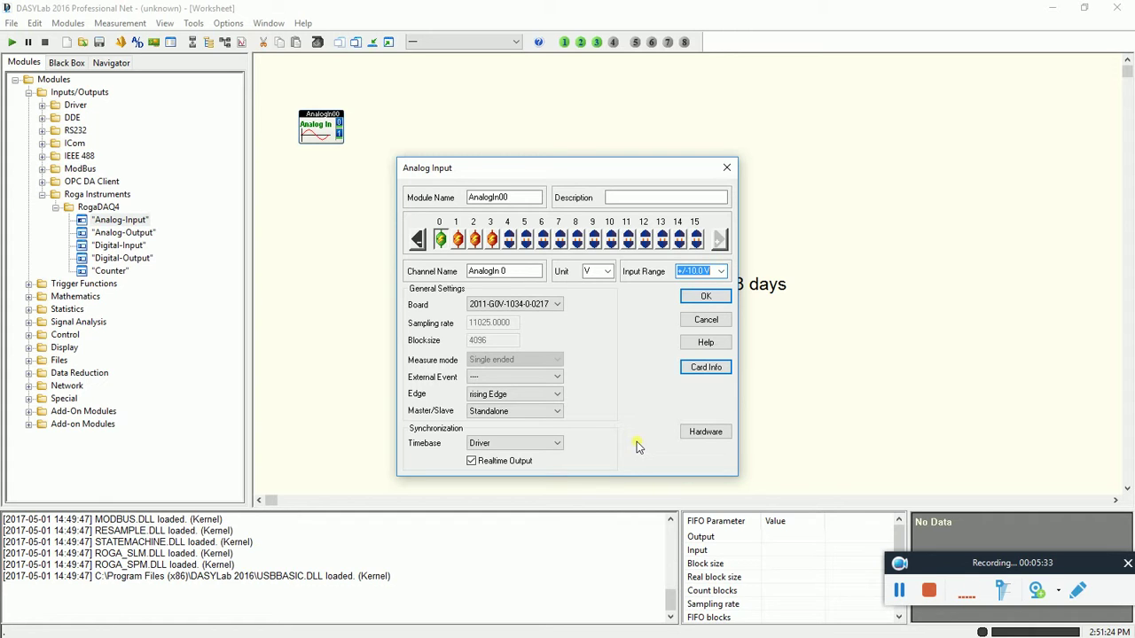
{"action": "left_click", "coordinate": [706, 432]}
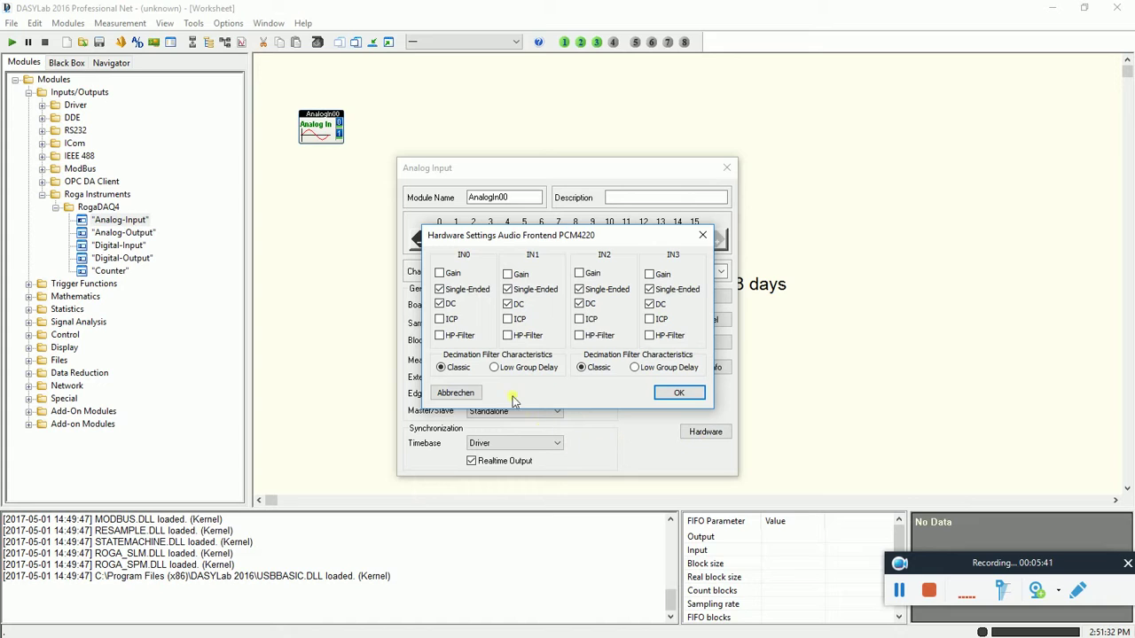
Switch IN0 to ICP coupling with gain enabled and apply the hardware and analog input settings.
{"action": "left_click", "coordinate": [439, 320]}
{"action": "left_click_drag", "start_coordinate": [620, 241], "coordinate": [639, 295]}
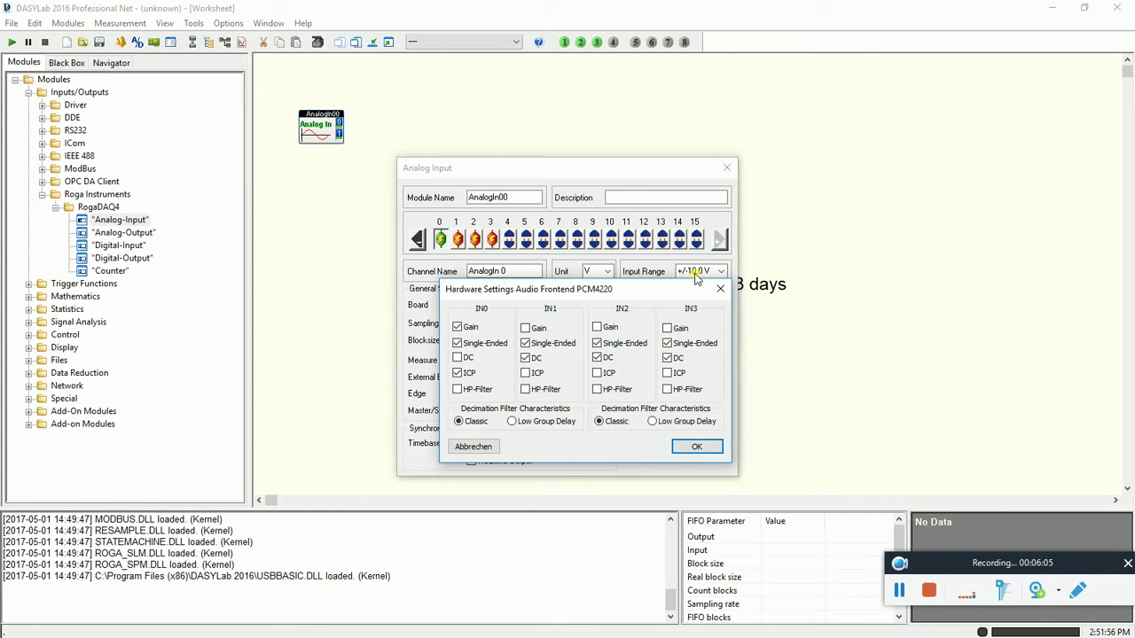
{"action": "left_click", "coordinate": [457, 328]}
{"action": "left_click", "coordinate": [458, 328]}
{"action": "left_click", "coordinate": [696, 447]}
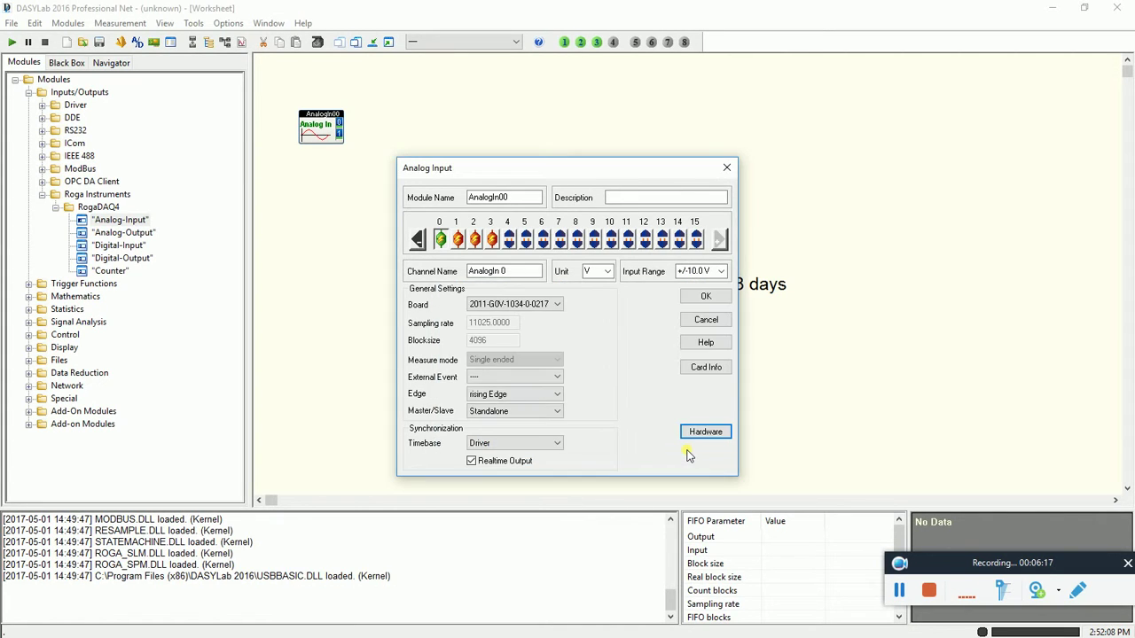
{"action": "left_click", "coordinate": [695, 298]}
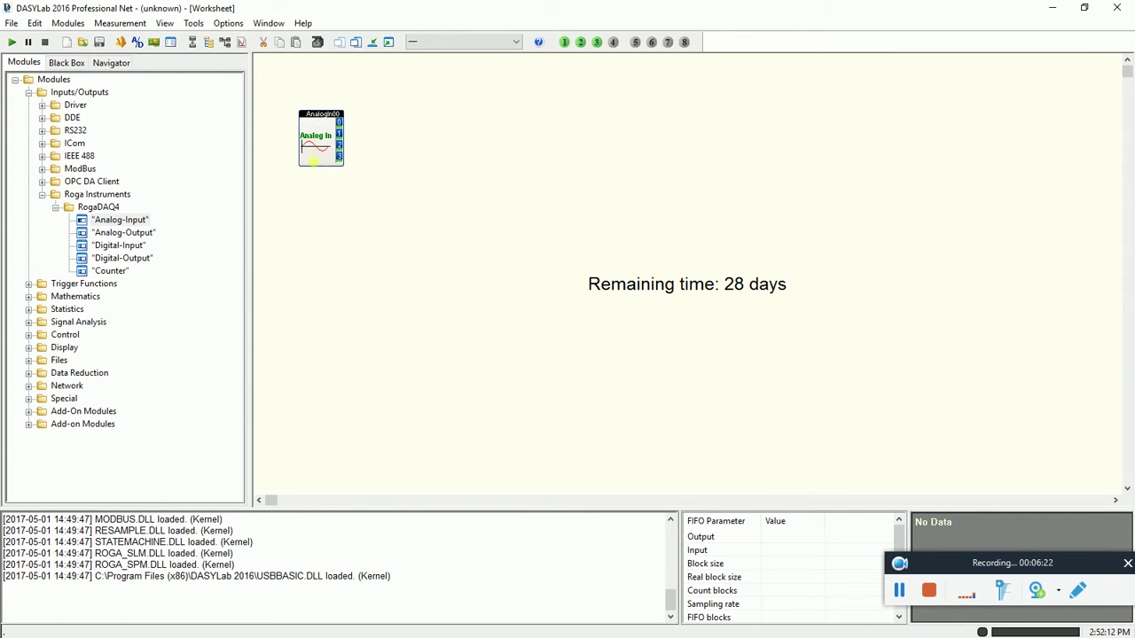
Set the Measurement Setup sampling rate to 96 kHz, nudging AnalogIn00 into position.
{"action": "left_click_drag", "start_coordinate": [315, 145], "coordinate": [298, 134]}
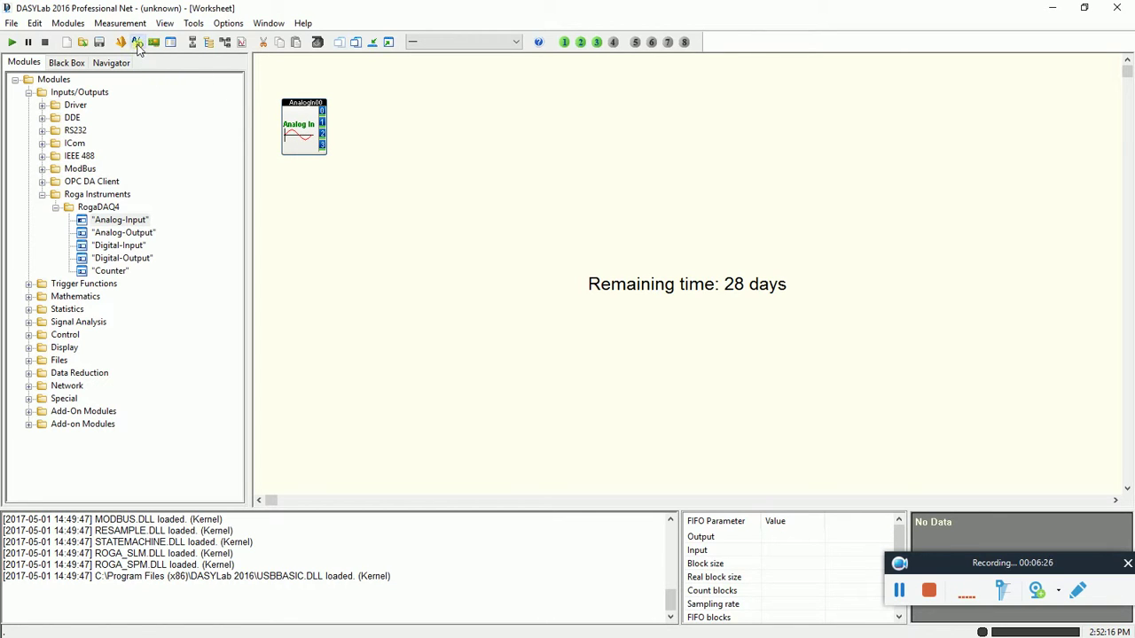
{"action": "left_click", "coordinate": [137, 44]}
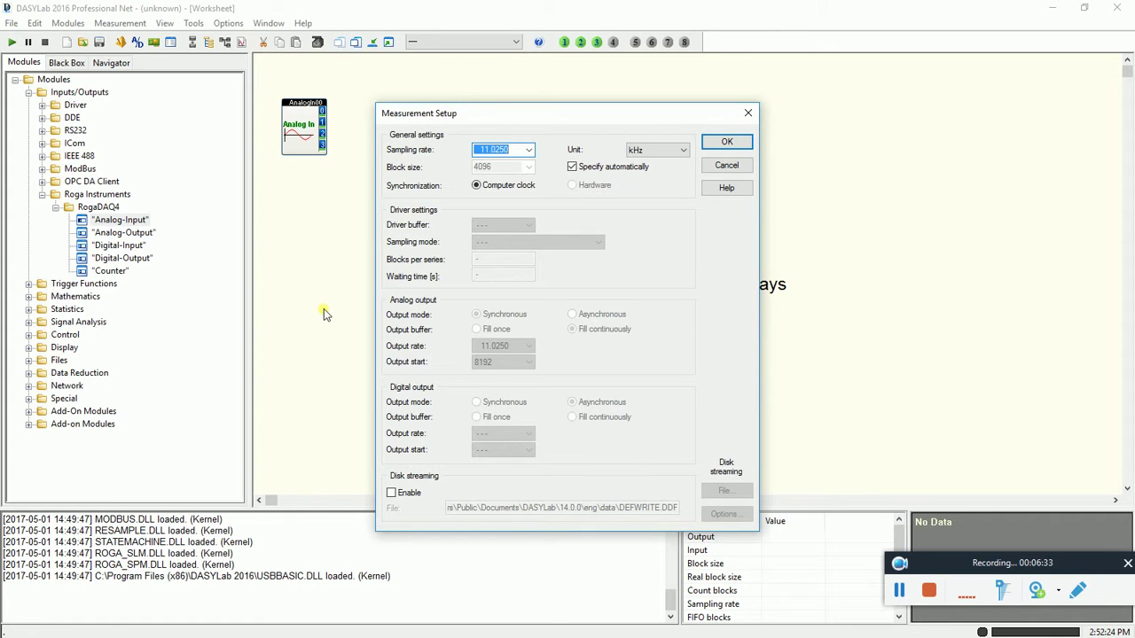
{"action": "type", "text": "96"}
{"action": "left_click", "coordinate": [722, 142]}
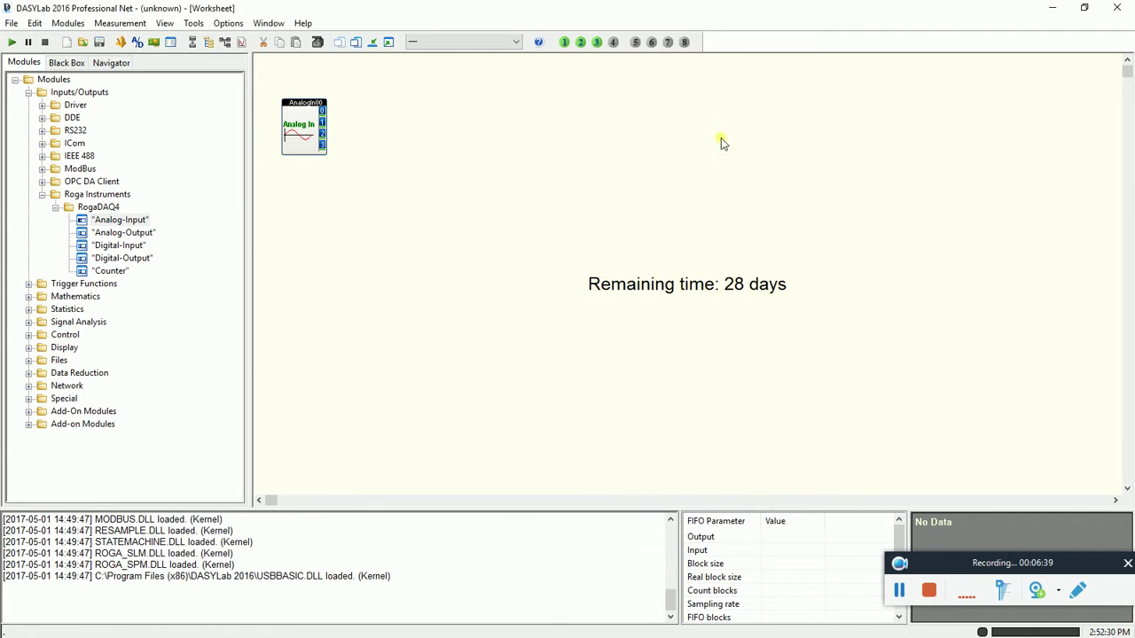
{"action": "left_click_drag", "start_coordinate": [300, 125], "coordinate": [294, 118]}
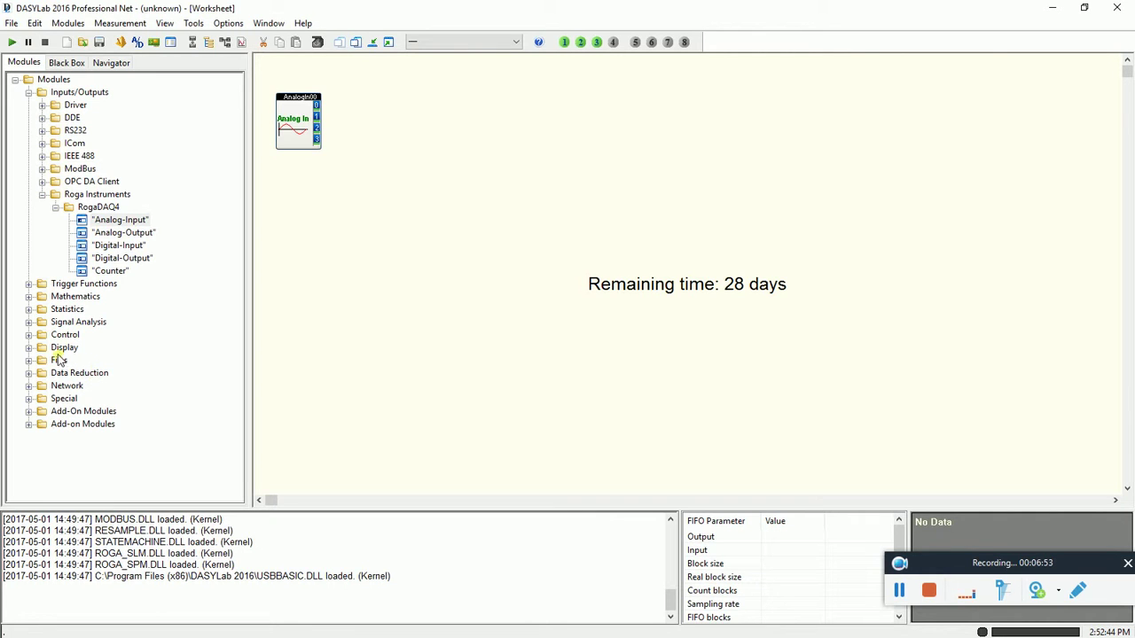
Place a Y/t Chart module from the Display group beside AnalogIn00.
{"action": "left_click", "coordinate": [29, 349]}
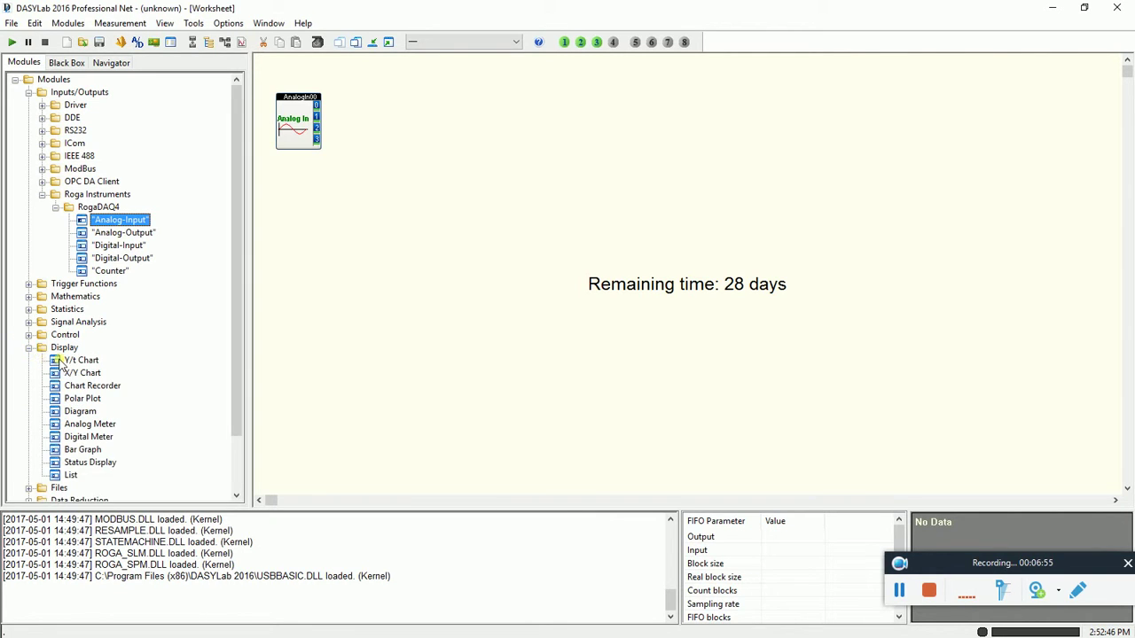
{"action": "left_click", "coordinate": [55, 362]}
{"action": "left_click_drag", "start_coordinate": [55, 362], "coordinate": [377, 103]}
{"action": "left_click", "coordinate": [398, 107]}
Give Y/t Chart00 channels 0–3 with auto scaling and dock it to AnalogIn00's outputs.
{"action": "double_click", "coordinate": [398, 107]}
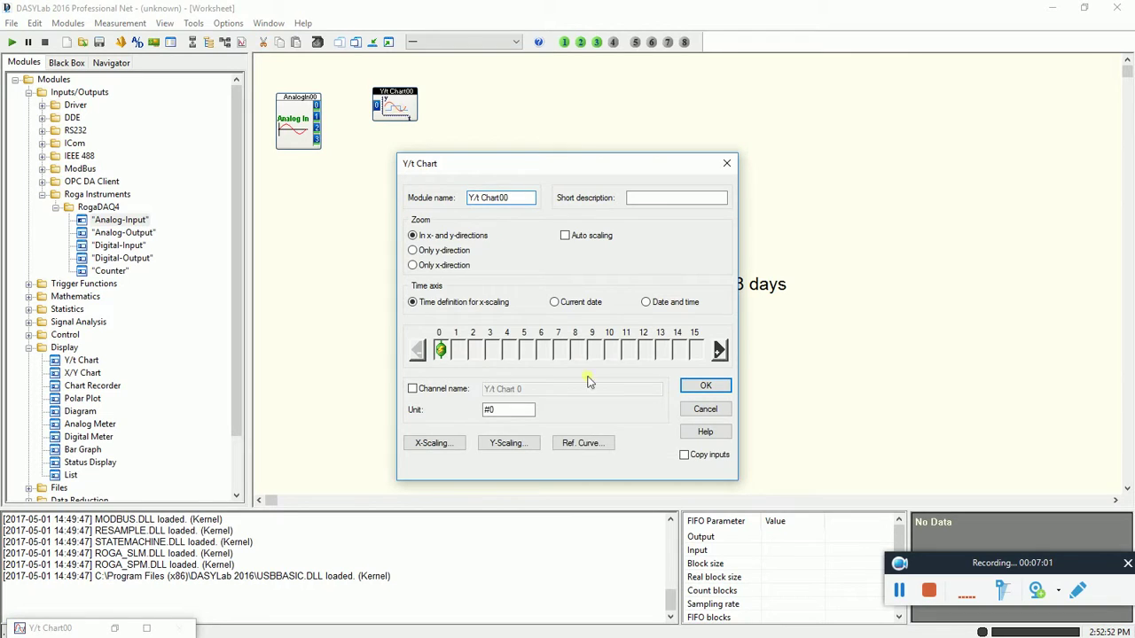
{"action": "left_click", "coordinate": [719, 351]}
{"action": "left_click", "coordinate": [719, 351]}
{"action": "left_click", "coordinate": [719, 351]}
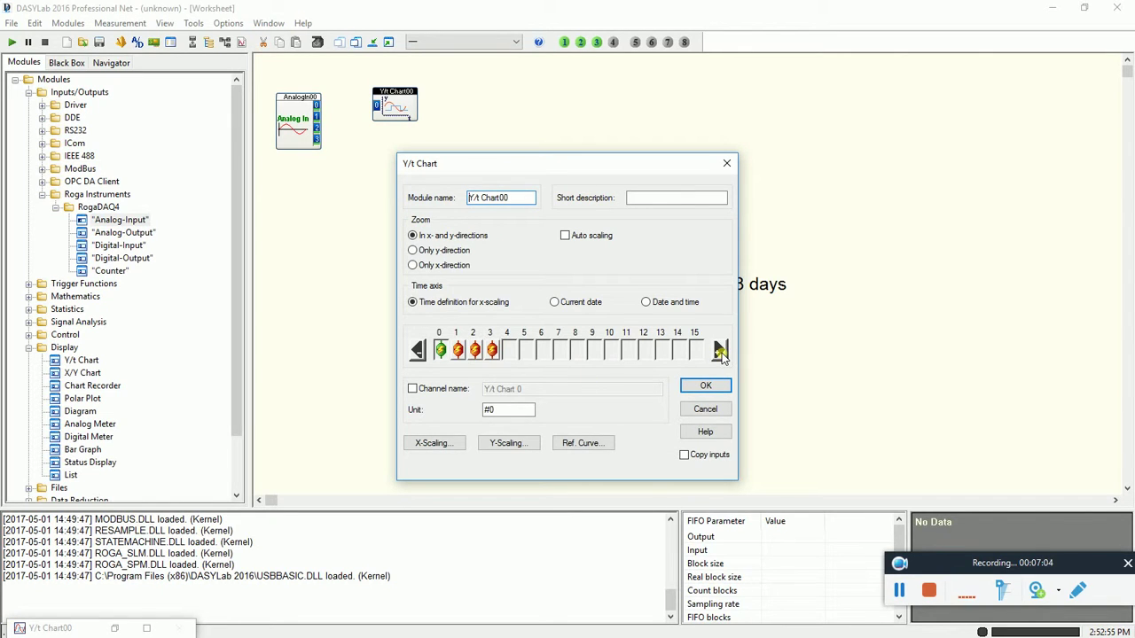
{"action": "left_click", "coordinate": [566, 236]}
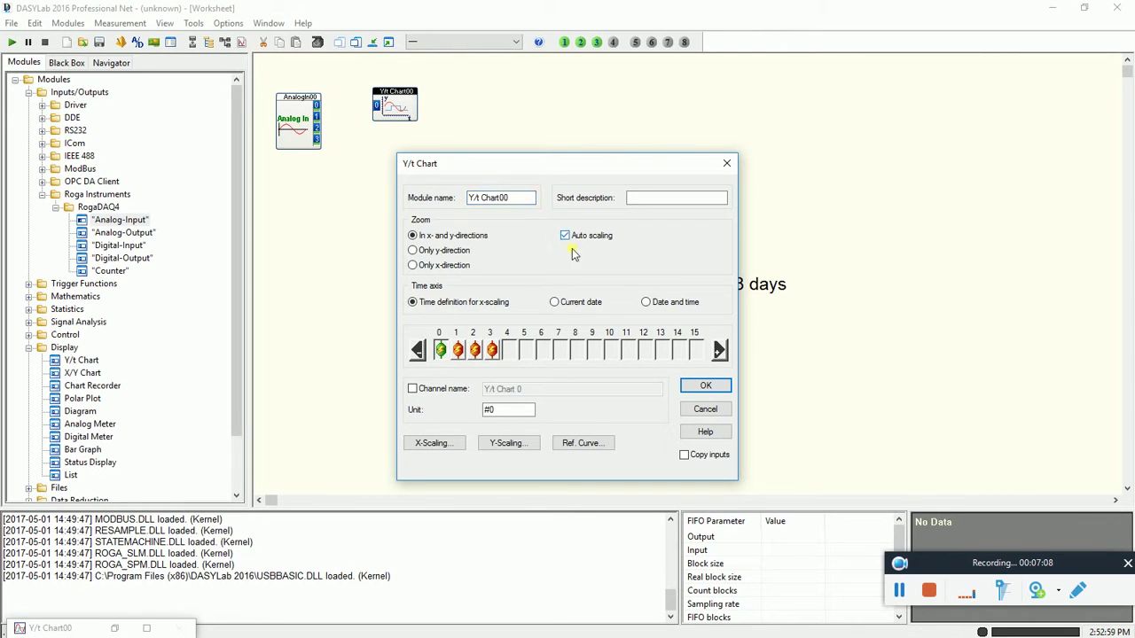
{"action": "left_click", "coordinate": [705, 386]}
{"action": "mouse_move", "coordinate": [395, 117]}
{"action": "left_mouse_down"}
{"action": "mouse_move", "coordinate": [349, 128]}
{"action": "mouse_move", "coordinate": [395, 125]}
{"action": "left_mouse_up"}
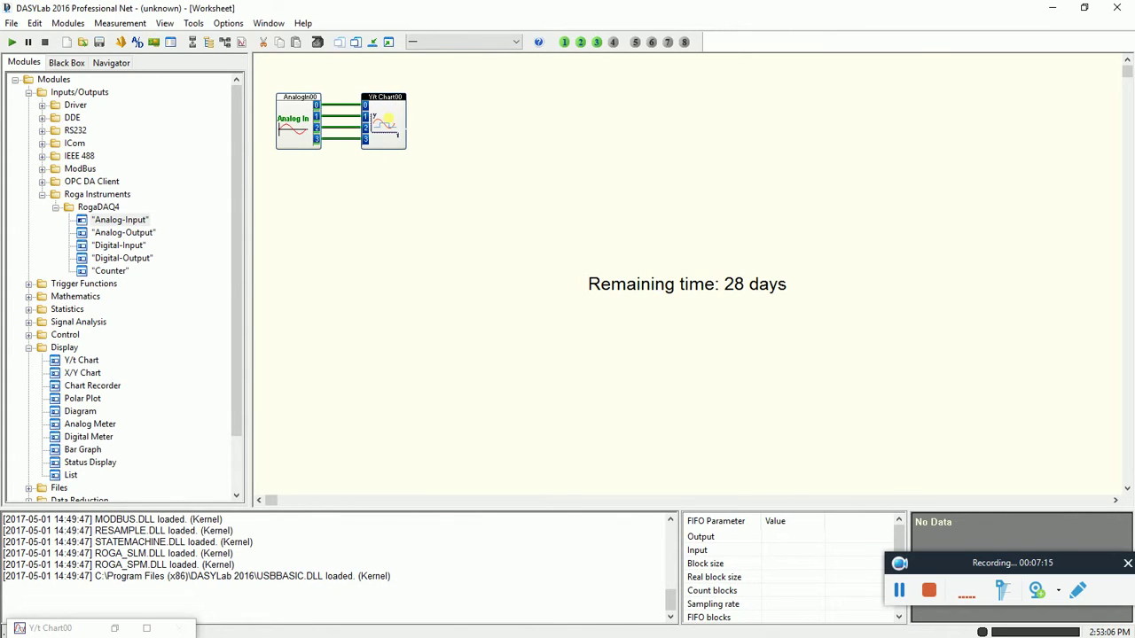
Restore, reposition and widen Y/t Chart00, give each channel its own pane, and start measuring.
{"action": "left_click", "coordinate": [115, 628]}
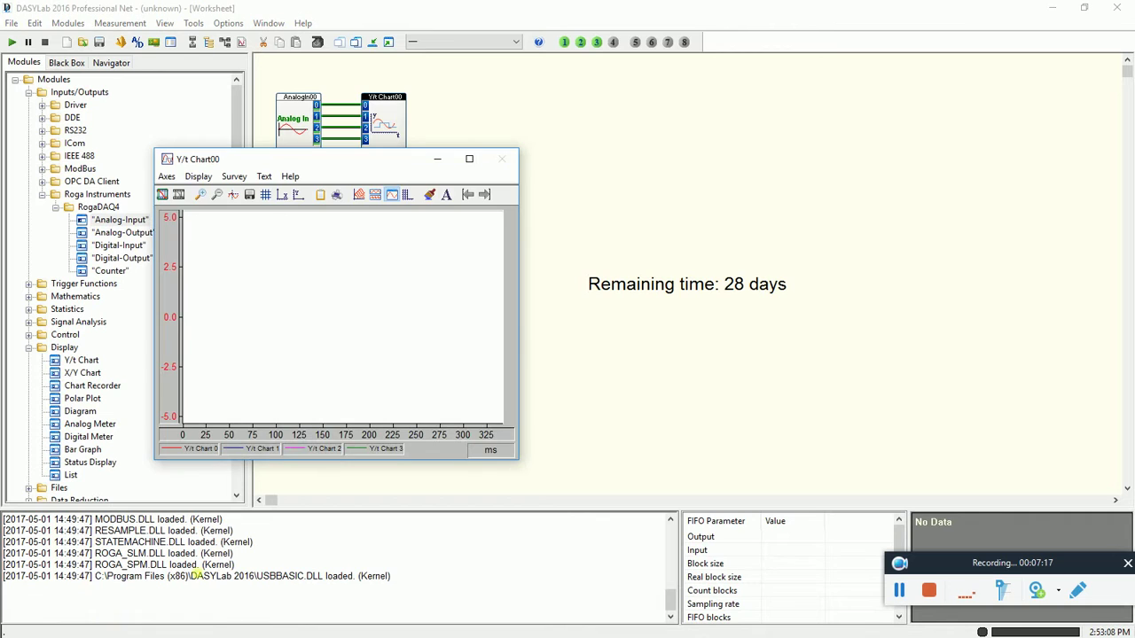
{"action": "left_click_drag", "start_coordinate": [350, 164], "coordinate": [740, 148]}
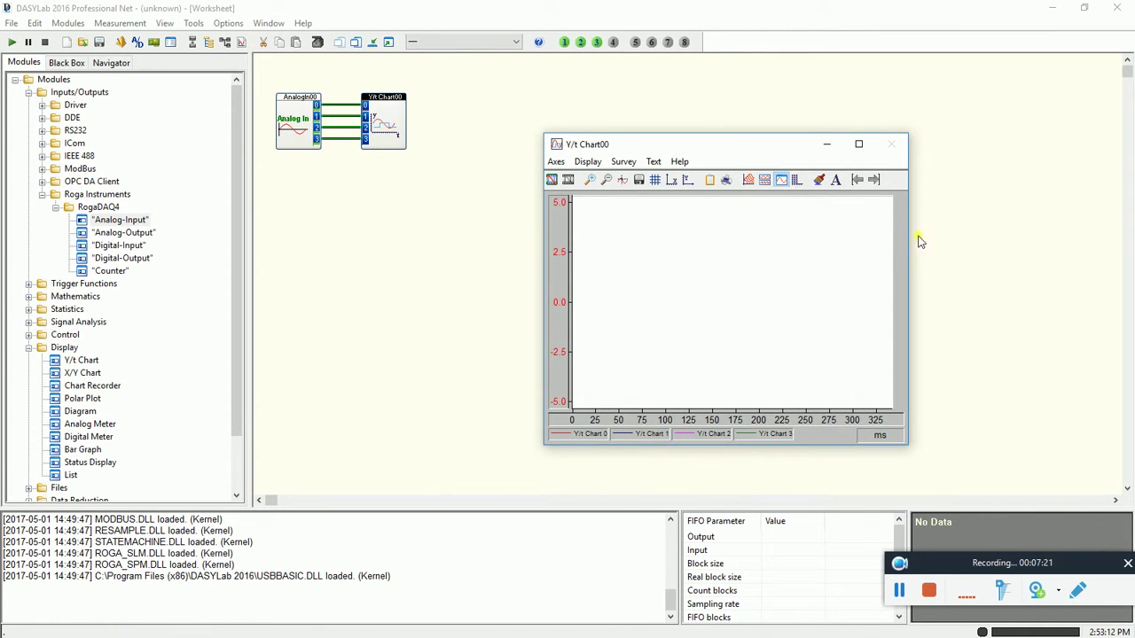
{"action": "left_click_drag", "start_coordinate": [918, 243], "coordinate": [1051, 245]}
{"action": "left_click_drag", "start_coordinate": [763, 149], "coordinate": [767, 70]}
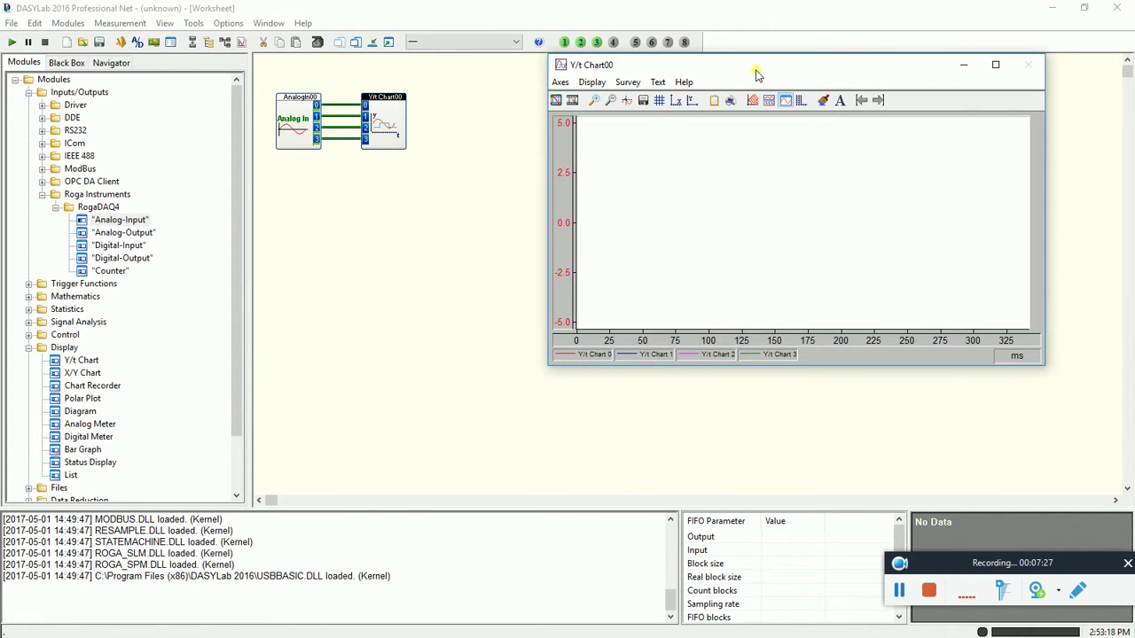
{"action": "left_click", "coordinate": [769, 100]}
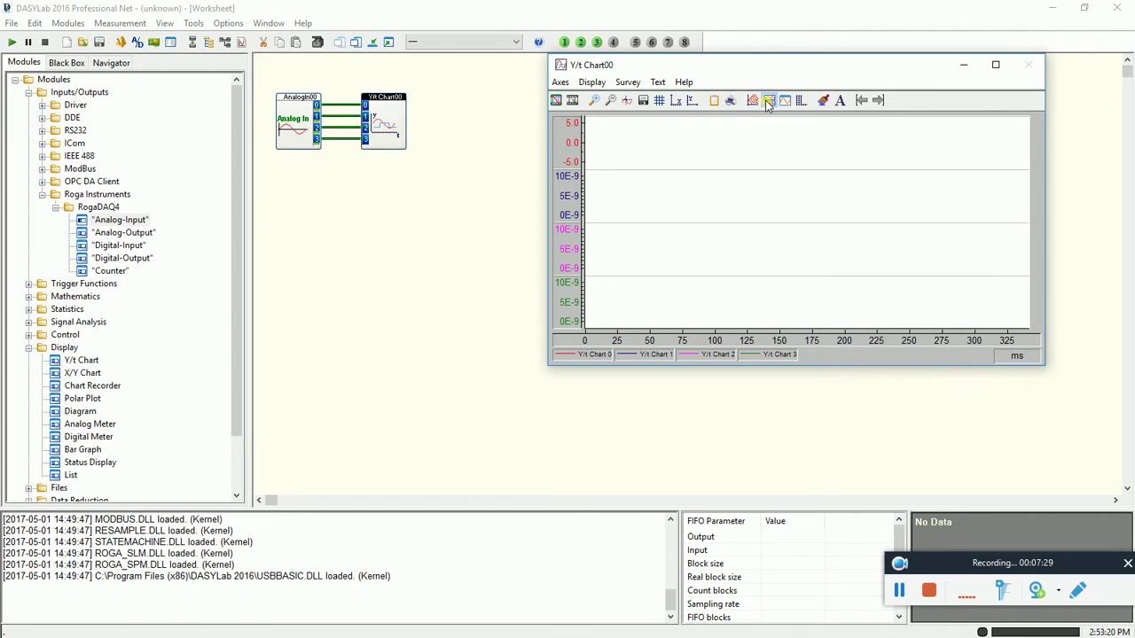
{"action": "left_click", "coordinate": [13, 43]}
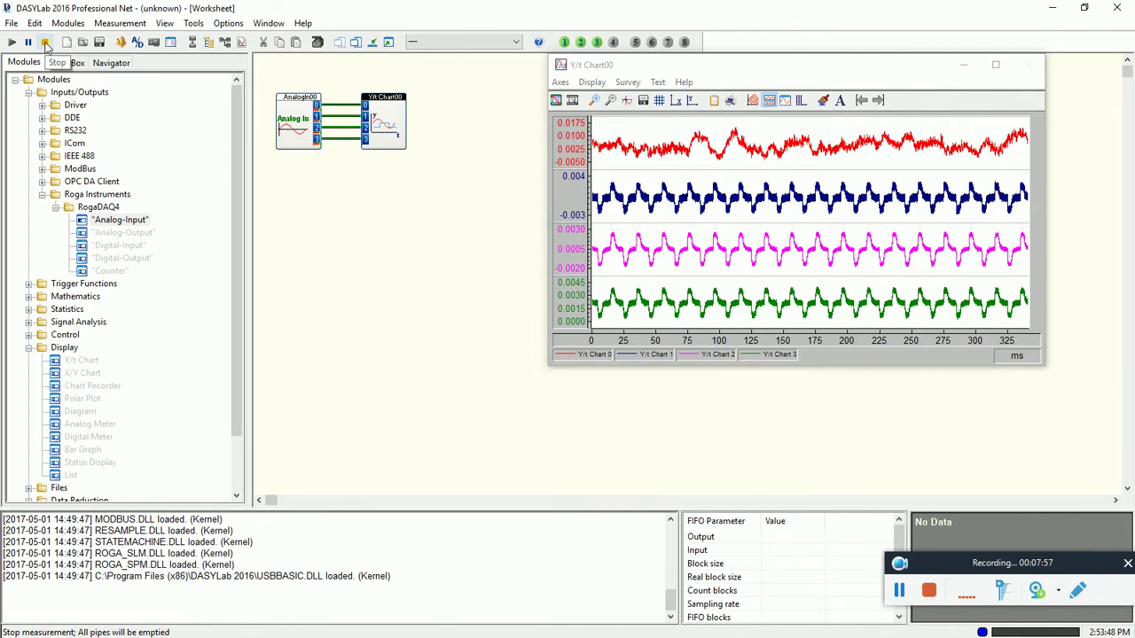
Stop the measurement and place a Sound Level Meter module (SLM00) on the worksheet.
{"action": "left_click", "coordinate": [46, 43]}
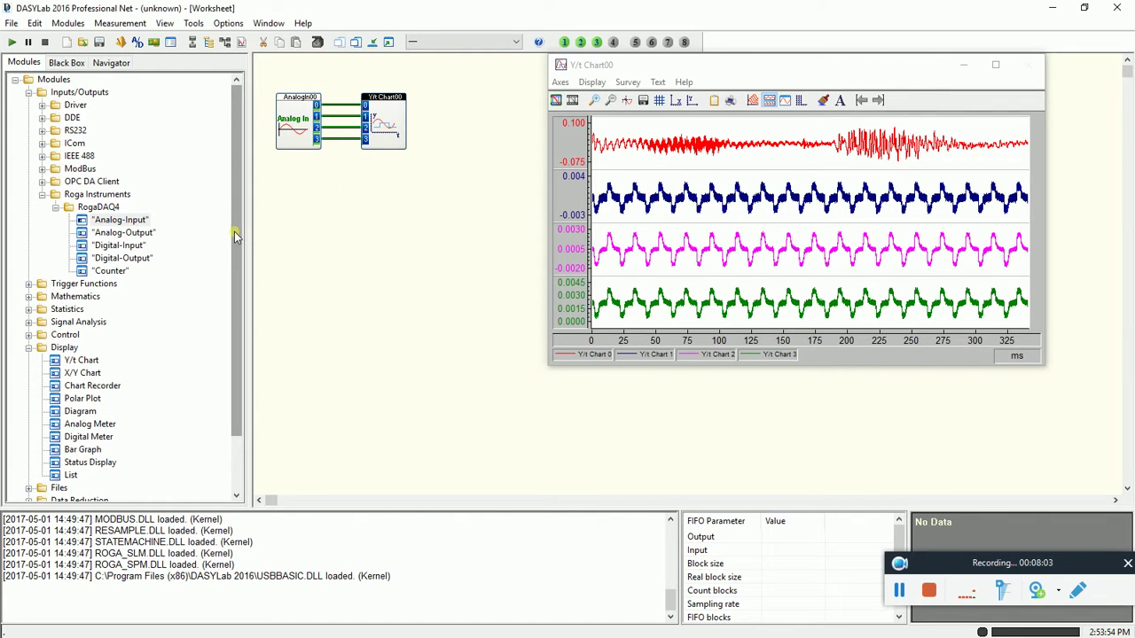
{"action": "left_click_drag", "start_coordinate": [235, 235], "coordinate": [234, 303]}
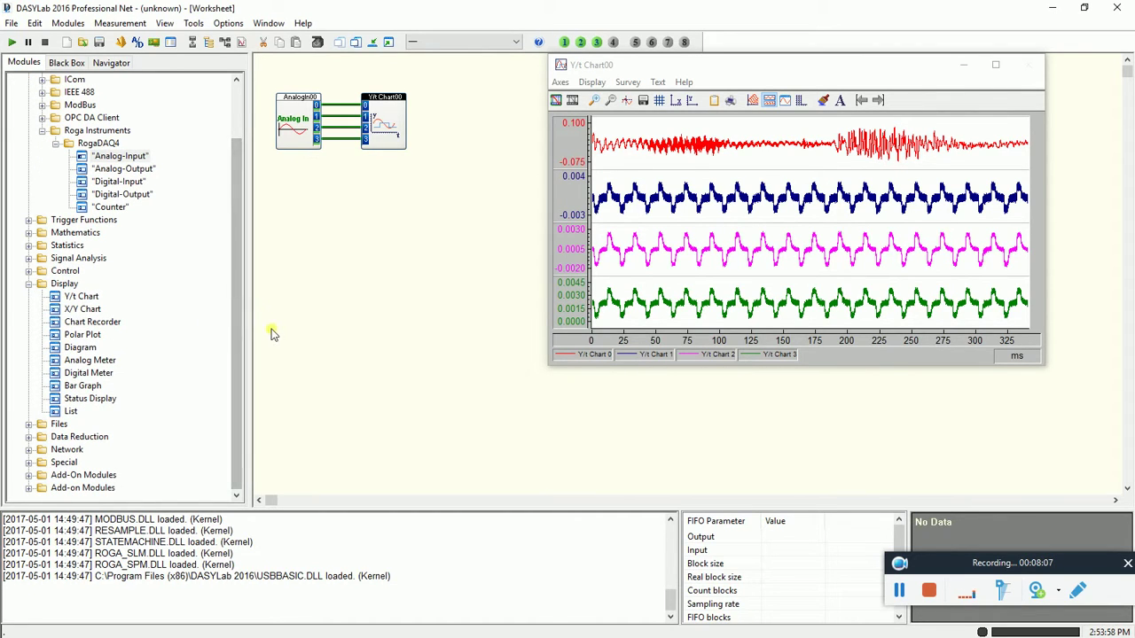
{"action": "left_click", "coordinate": [29, 476]}
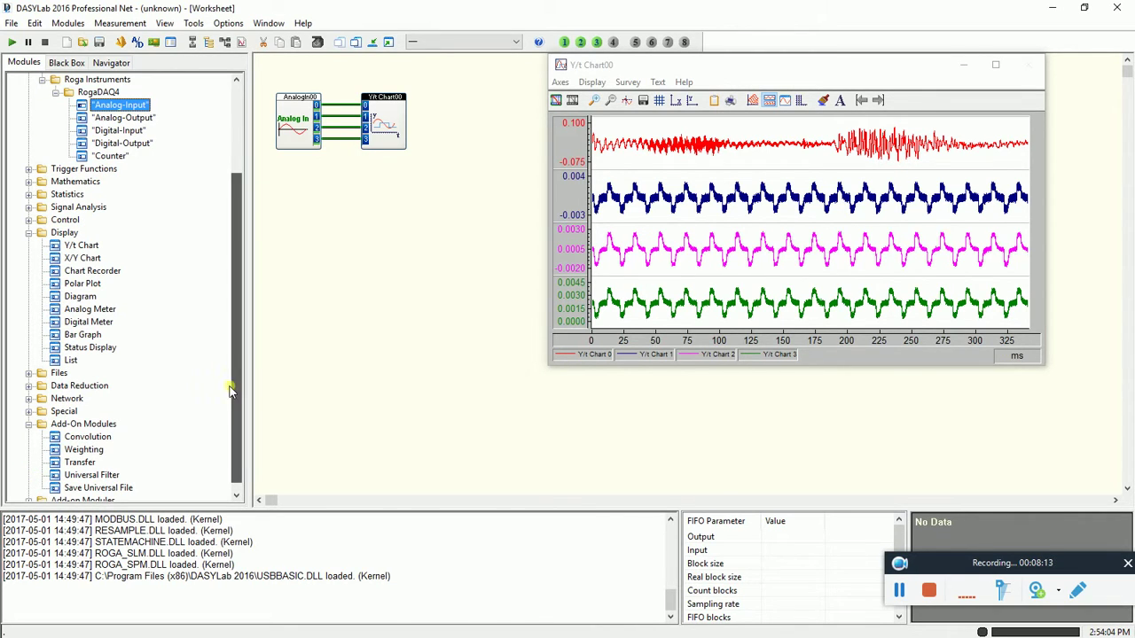
{"action": "left_click_drag", "start_coordinate": [227, 388], "coordinate": [229, 397]}
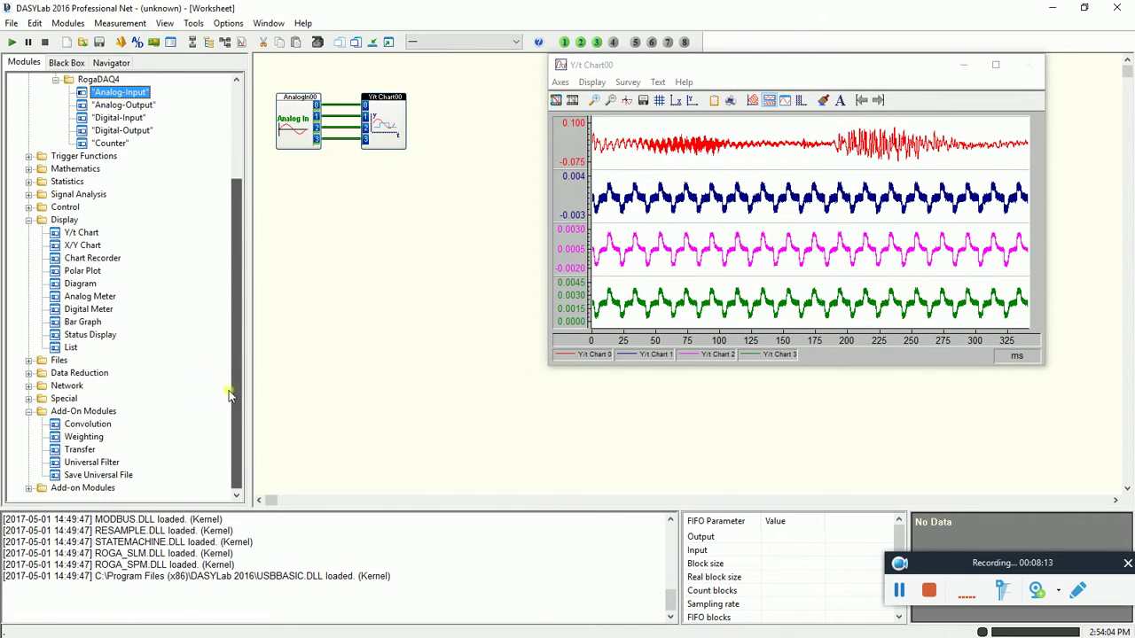
{"action": "left_click", "coordinate": [28, 487]}
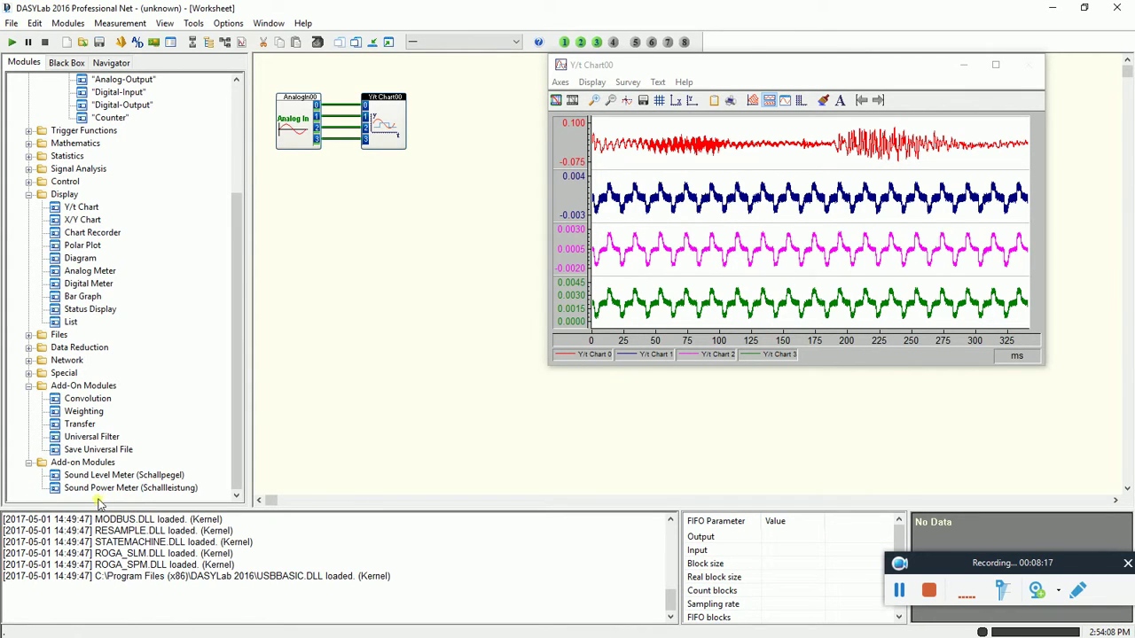
{"action": "left_click", "coordinate": [115, 476]}
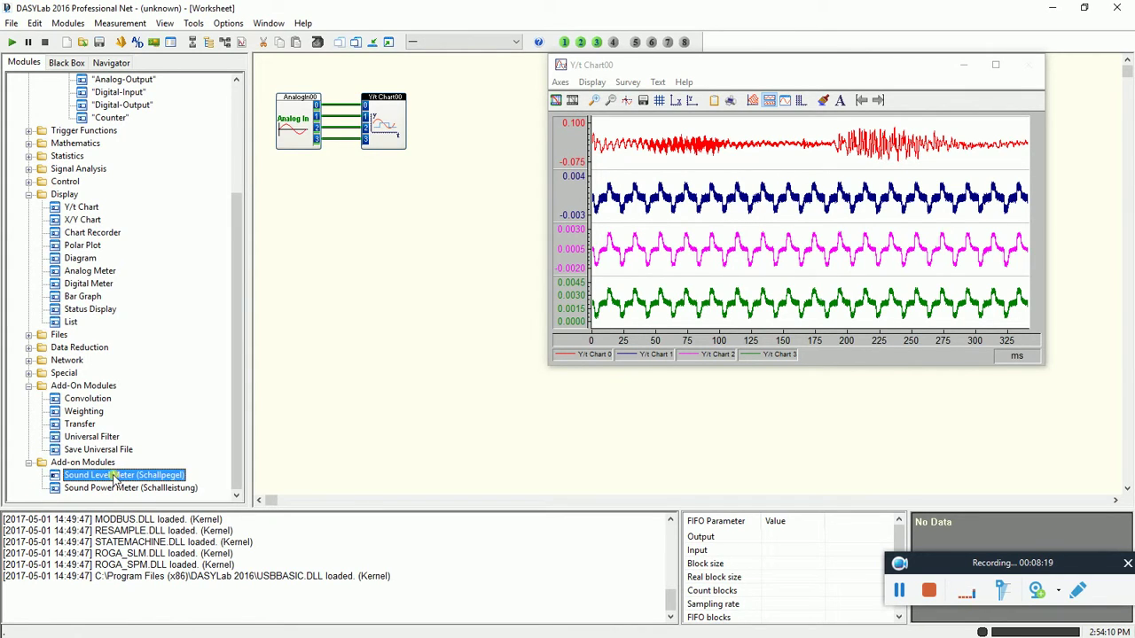
{"action": "left_click_drag", "start_coordinate": [115, 476], "coordinate": [381, 259]}
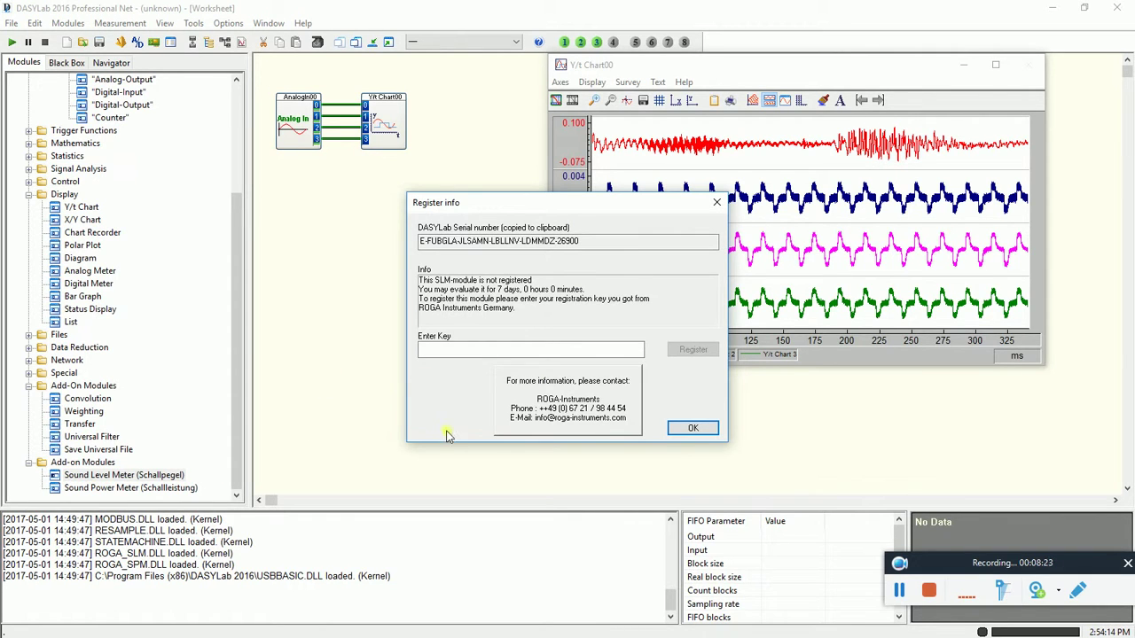
{"action": "left_click", "coordinate": [691, 428]}
Wire AnalogIn00 channel 0 into SLM00 and tidy the module and chart positions.
{"action": "left_click_drag", "start_coordinate": [408, 278], "coordinate": [389, 212]}
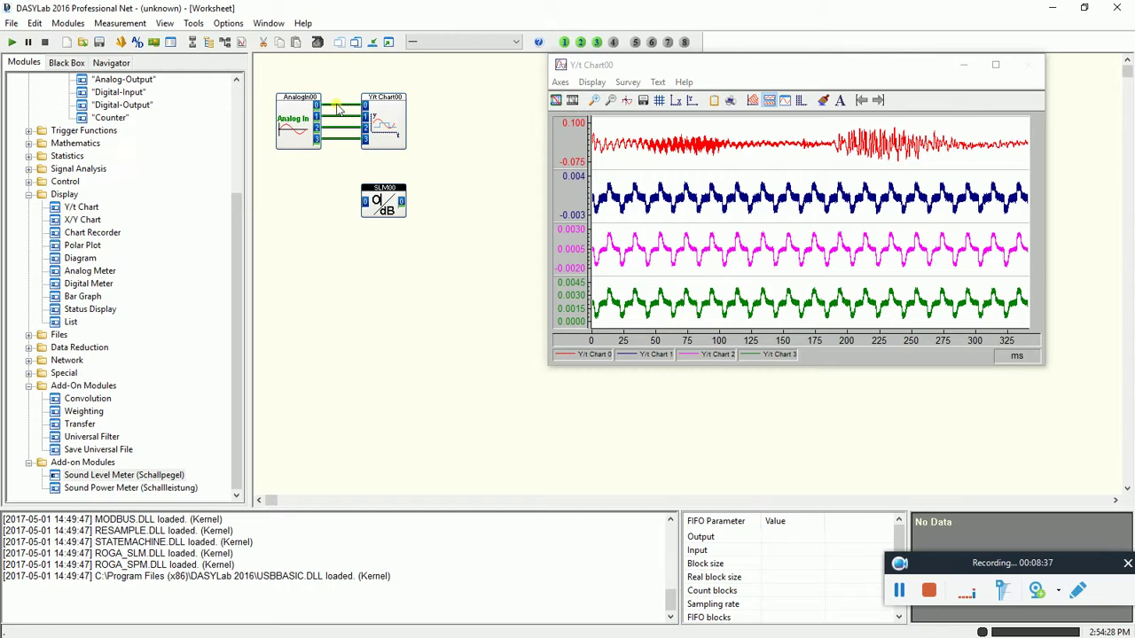
{"action": "left_click", "coordinate": [346, 116]}
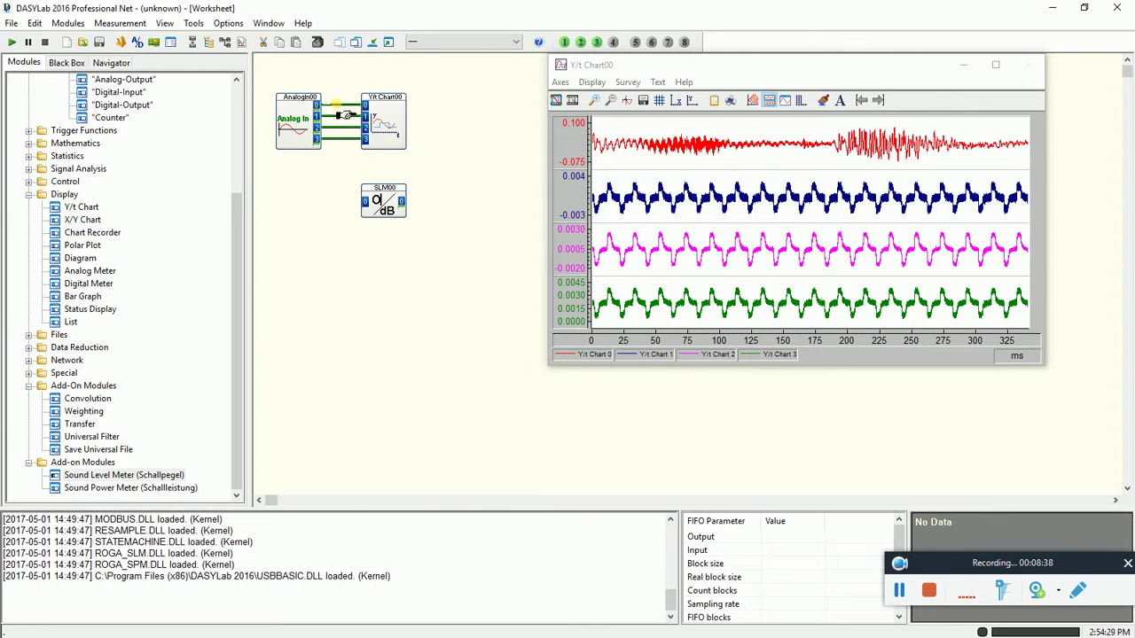
{"action": "left_click", "coordinate": [364, 200]}
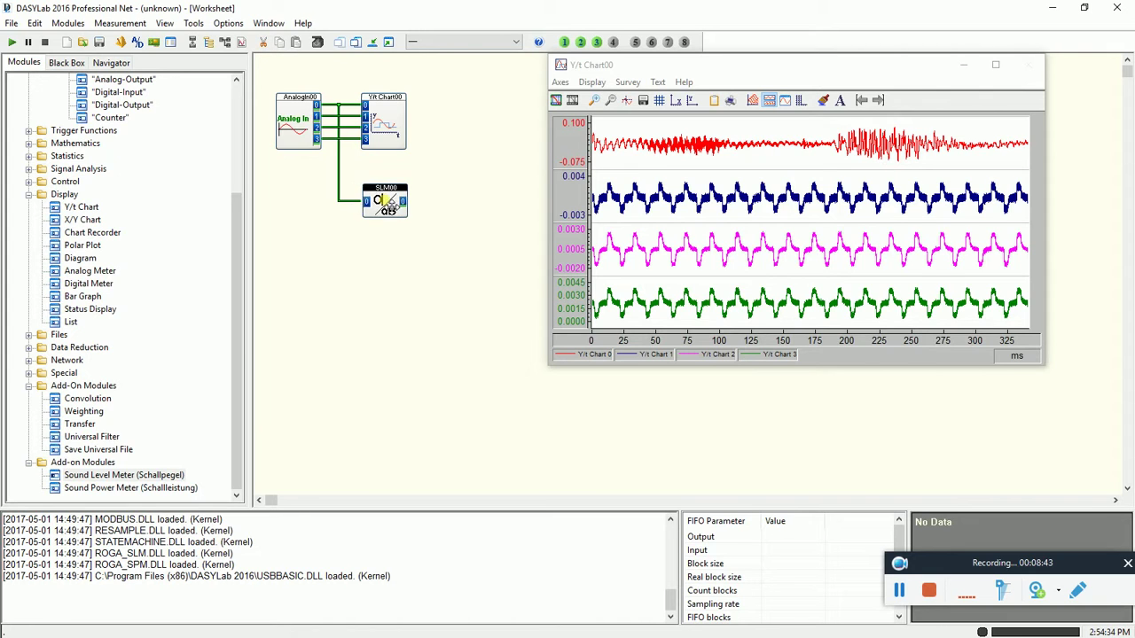
{"action": "left_click_drag", "start_coordinate": [388, 202], "coordinate": [388, 185]}
{"action": "left_click_drag", "start_coordinate": [795, 73], "coordinate": [864, 75]}
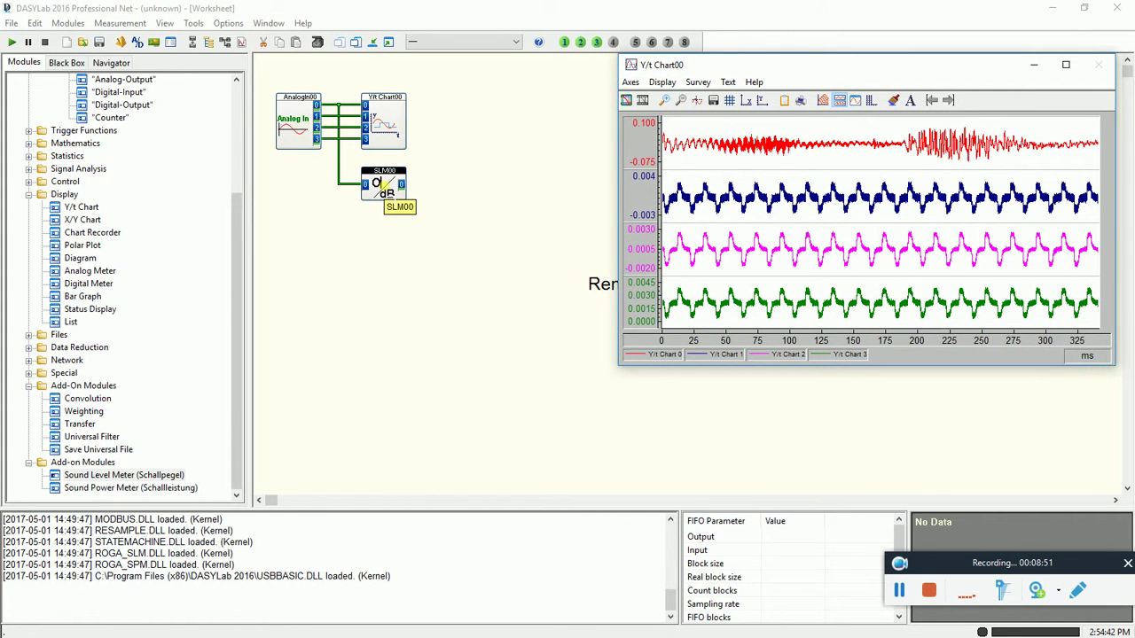
In SLM00, keep Fast time weighting, set input weighting to LIN, and activate calibration at 94.00 dB.
{"action": "double_click", "coordinate": [381, 188]}
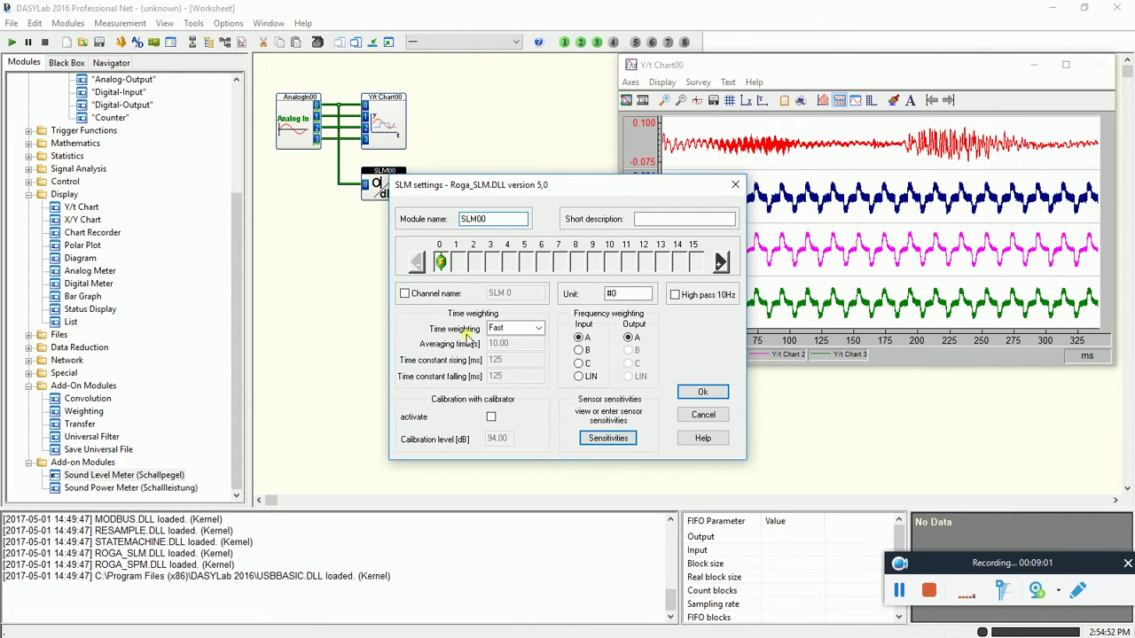
{"action": "left_click", "coordinate": [538, 329]}
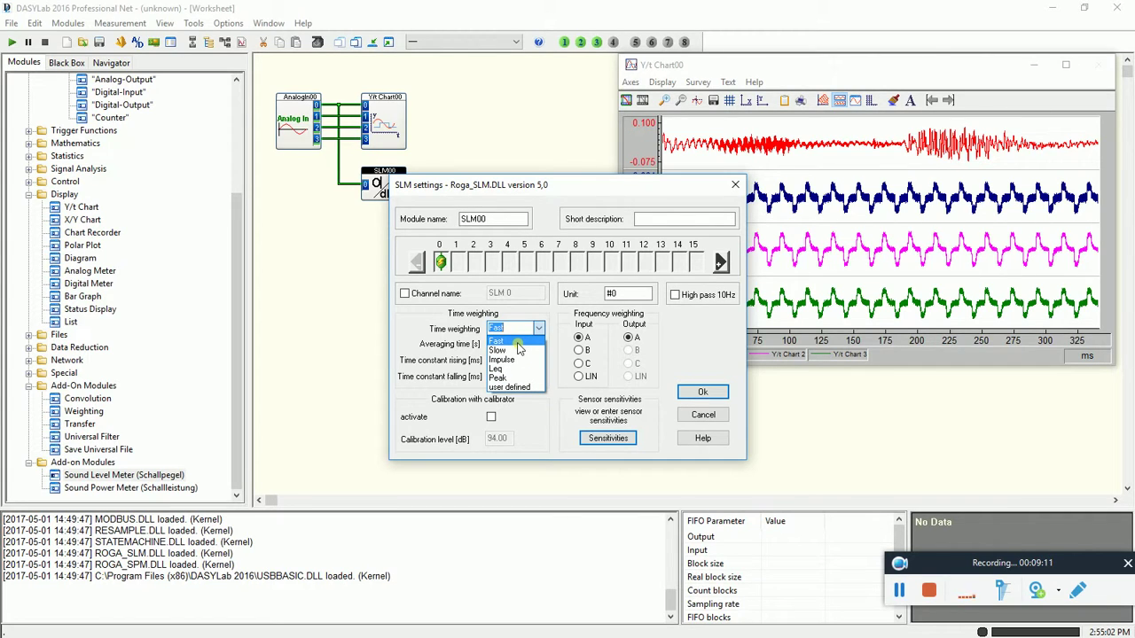
{"action": "left_click", "coordinate": [520, 344]}
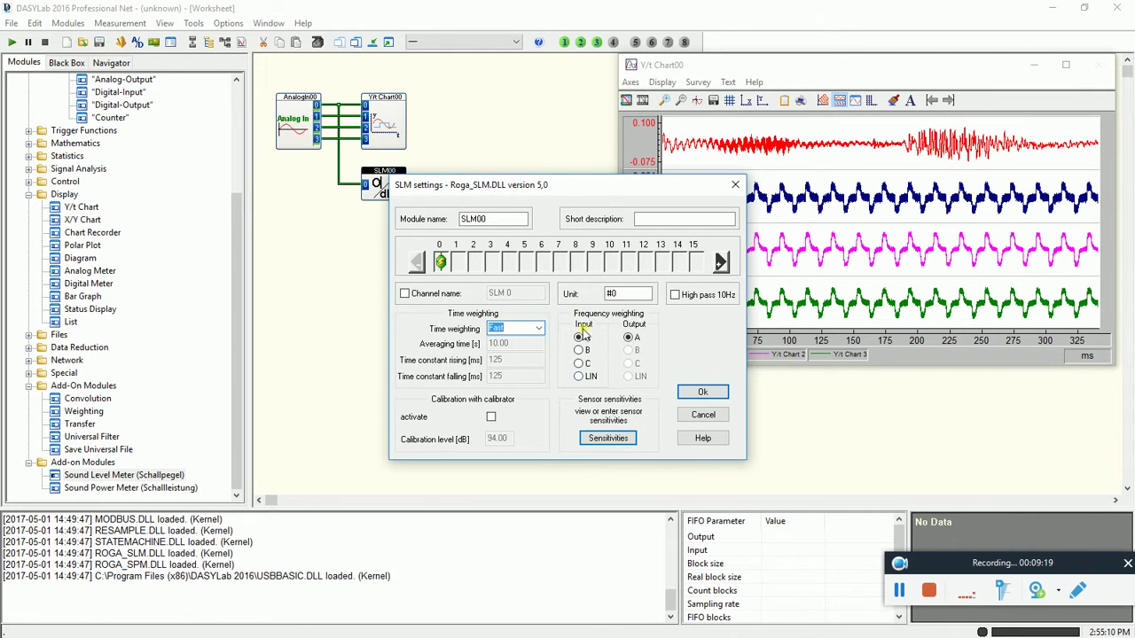
{"action": "left_click", "coordinate": [580, 377]}
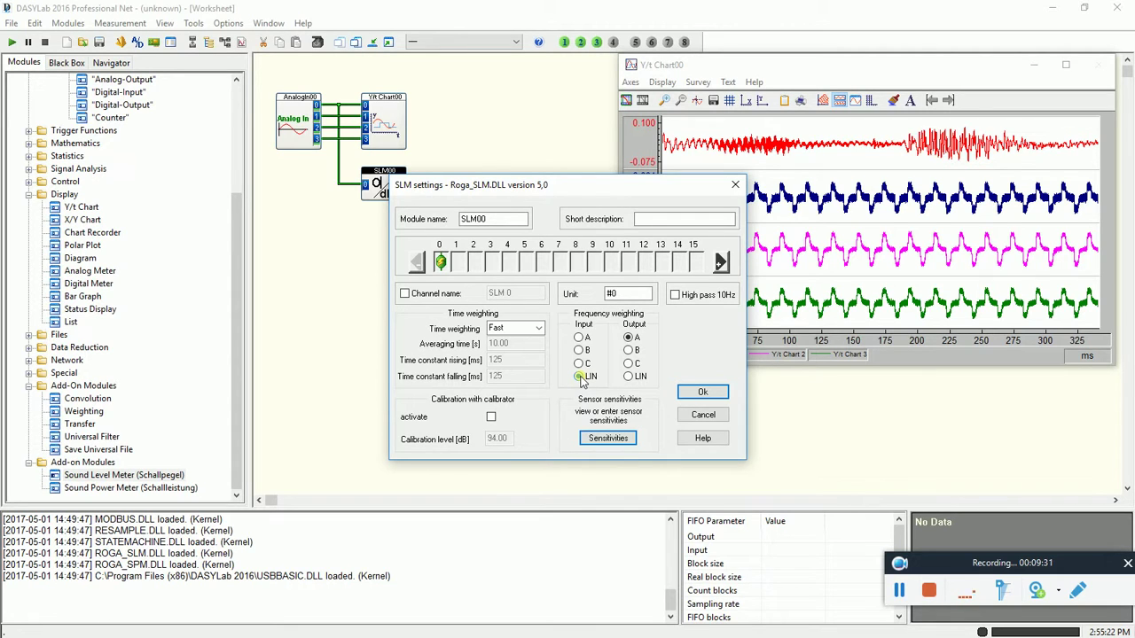
{"action": "left_click", "coordinate": [579, 376]}
{"action": "left_click", "coordinate": [580, 338]}
{"action": "left_click", "coordinate": [580, 377]}
{"action": "left_click", "coordinate": [491, 417]}
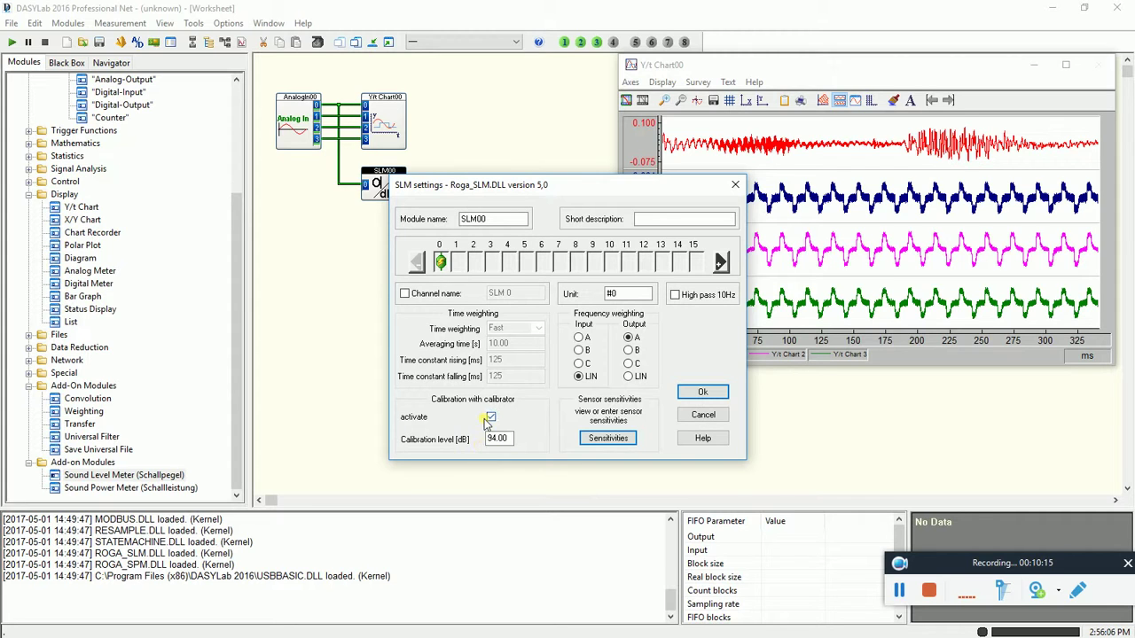
Run the SLM00 calibration to a 254.12 mV/Pa sensitivity, then add a Digital Meter module.
{"action": "left_click", "coordinate": [705, 393]}
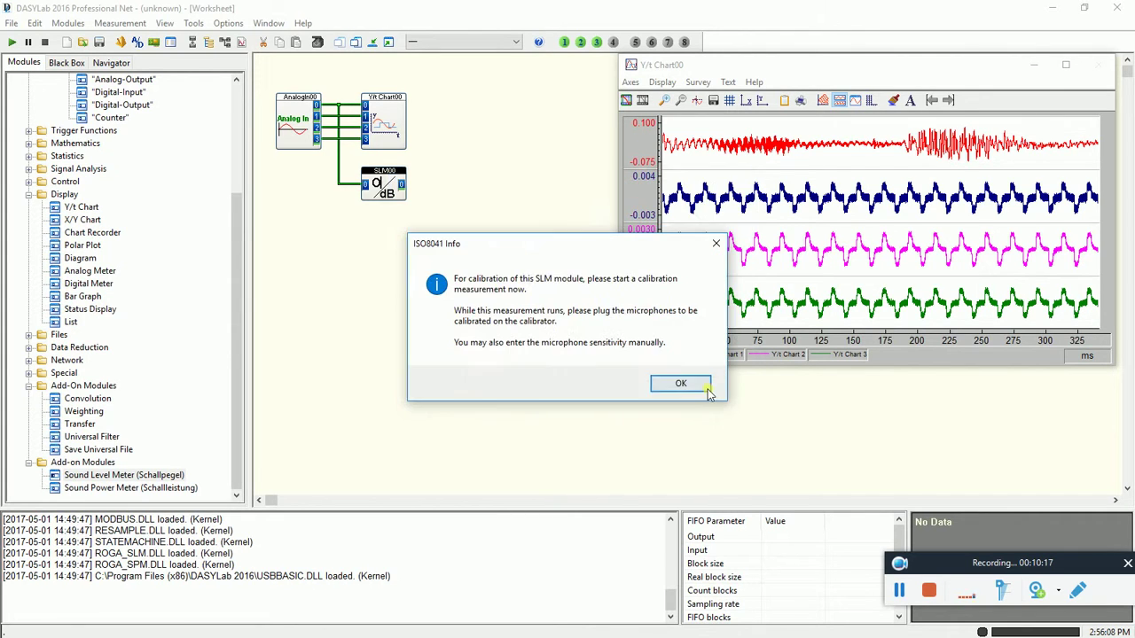
{"action": "left_click", "coordinate": [681, 385]}
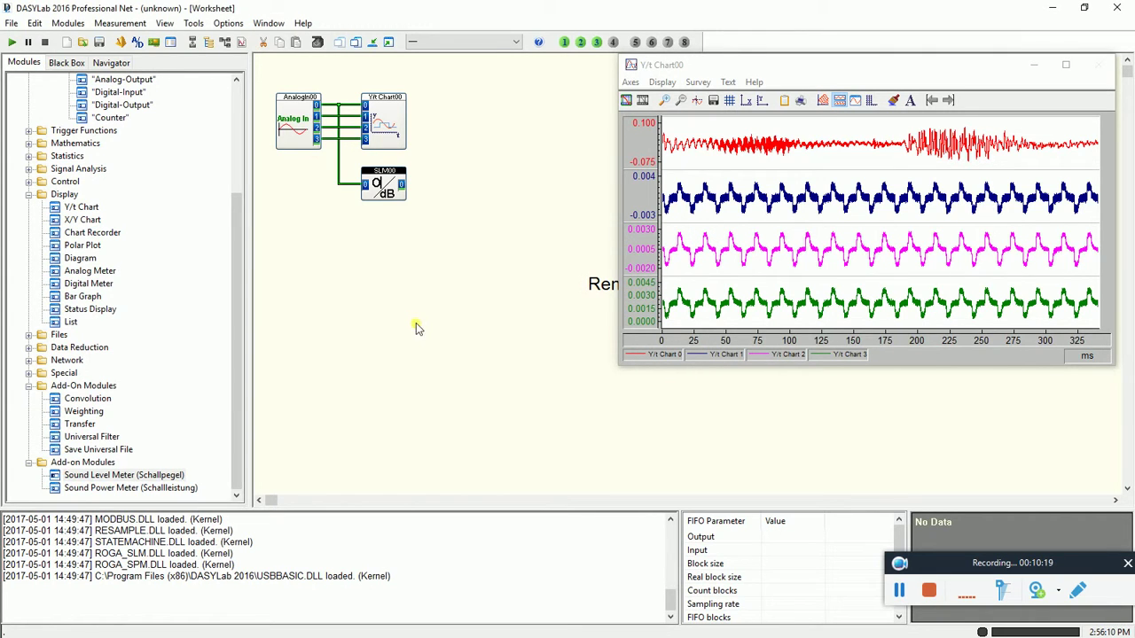
{"action": "left_click", "coordinate": [12, 43]}
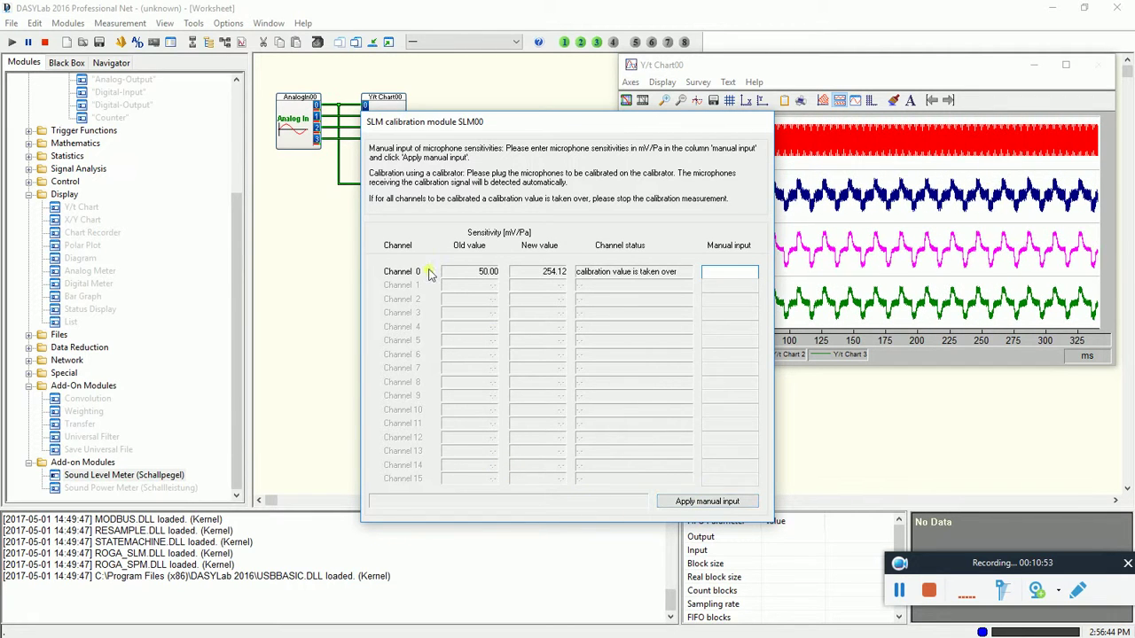
{"action": "left_click", "coordinate": [44, 42]}
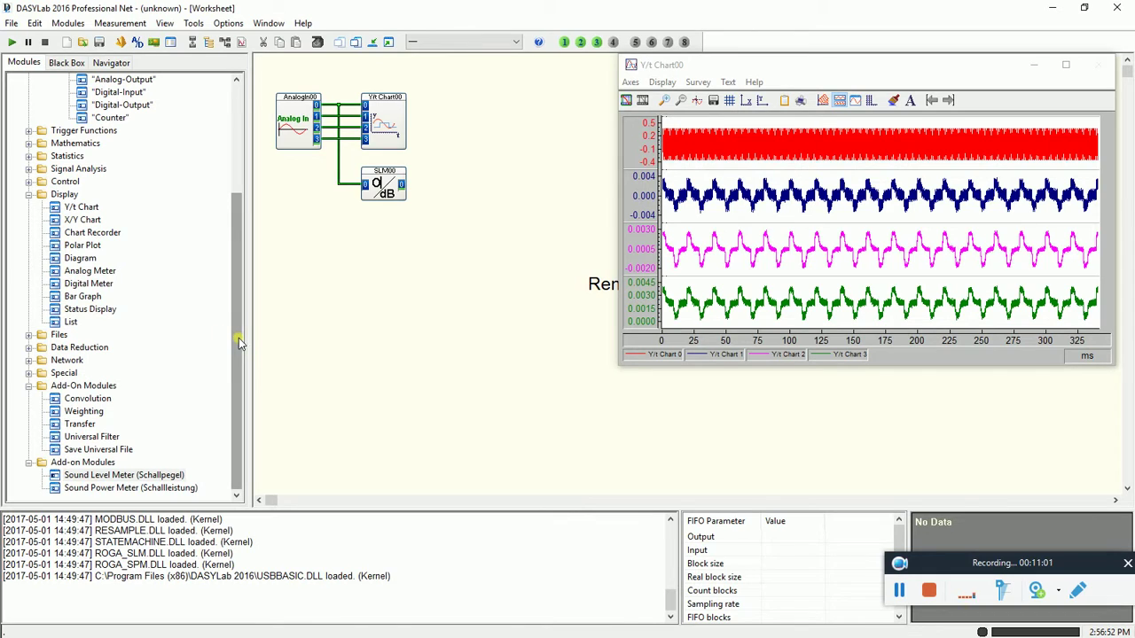
{"action": "left_click_drag", "start_coordinate": [239, 338], "coordinate": [238, 338]}
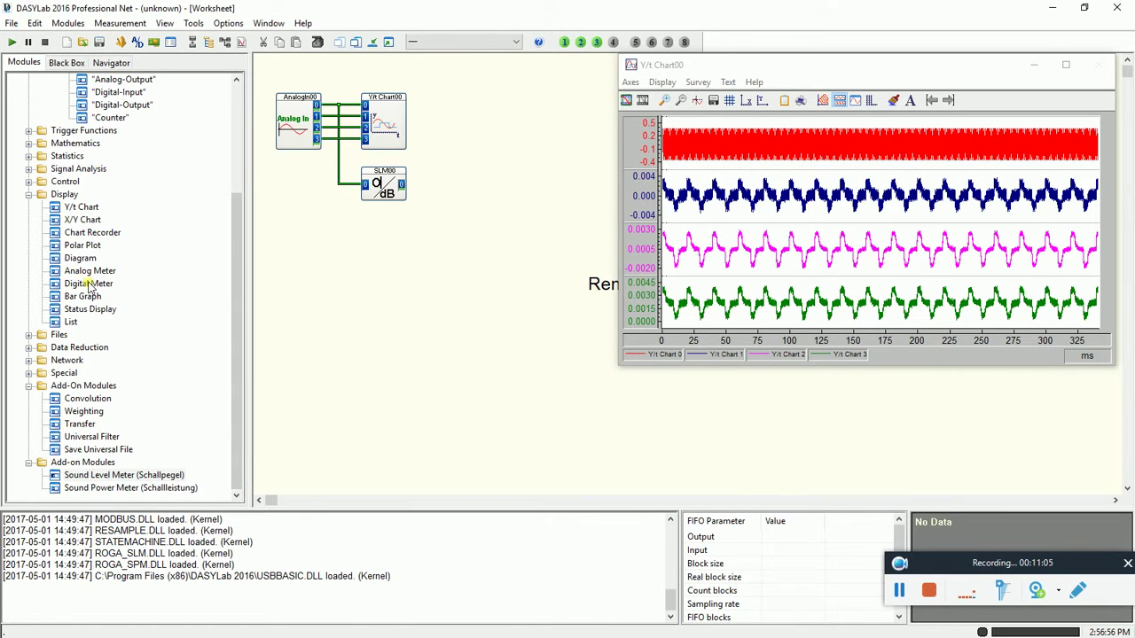
{"action": "left_click_drag", "start_coordinate": [89, 284], "coordinate": [470, 182]}
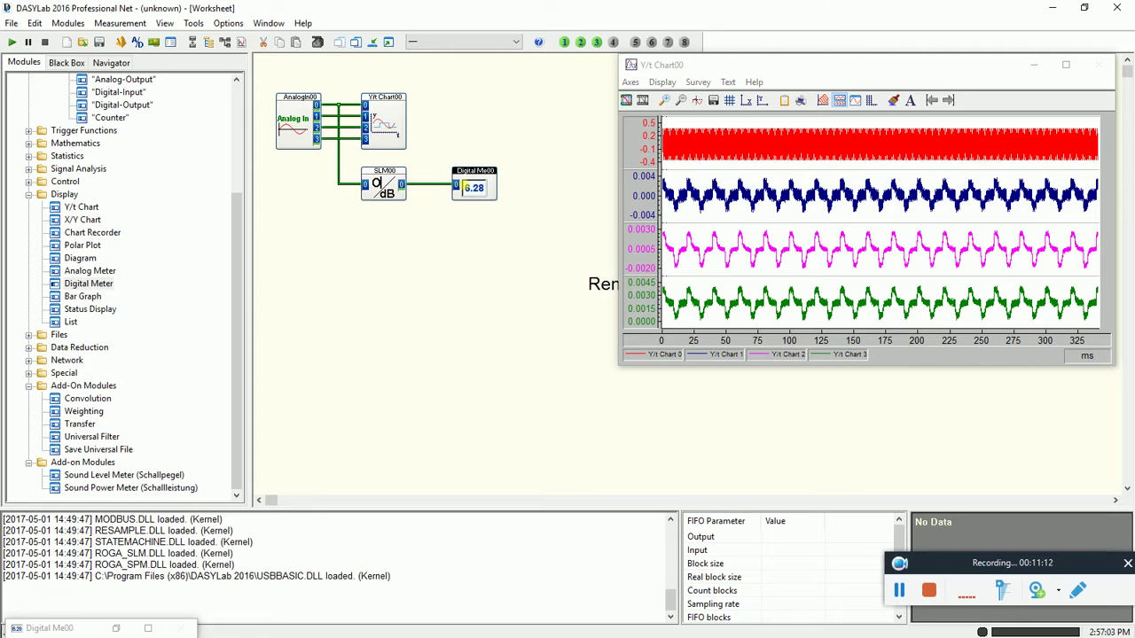
Run a measurement showing about 93.92 dB in Digital Me00 and place its window below the chart.
{"action": "left_click", "coordinate": [116, 627]}
{"action": "left_click_drag", "start_coordinate": [99, 31], "coordinate": [495, 68]}
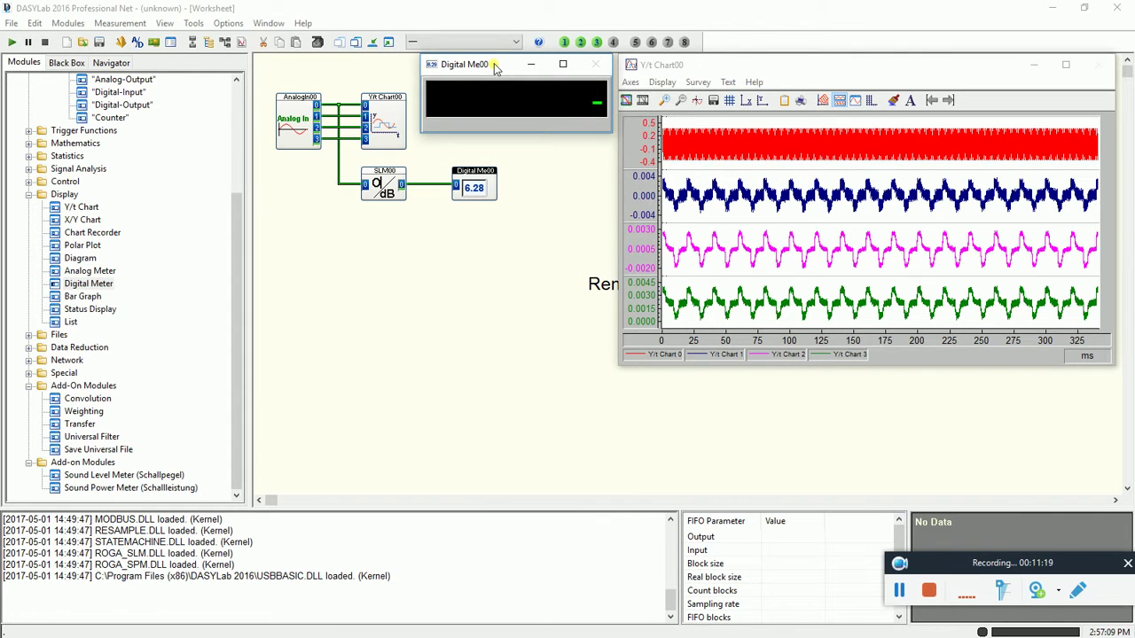
{"action": "left_click", "coordinate": [13, 41]}
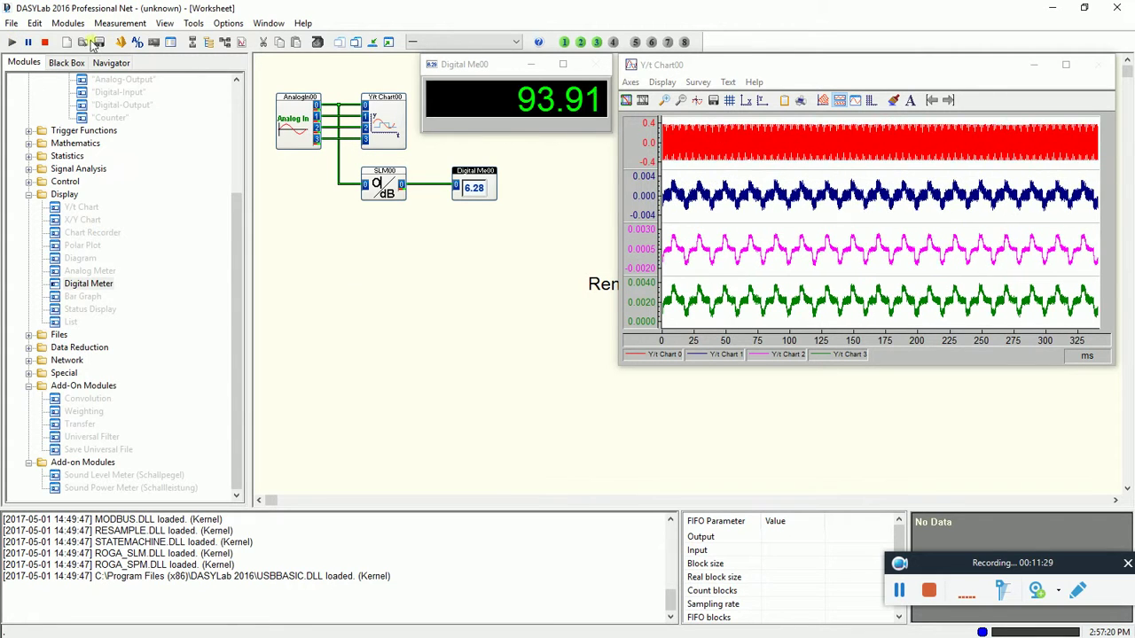
{"action": "left_click", "coordinate": [47, 44]}
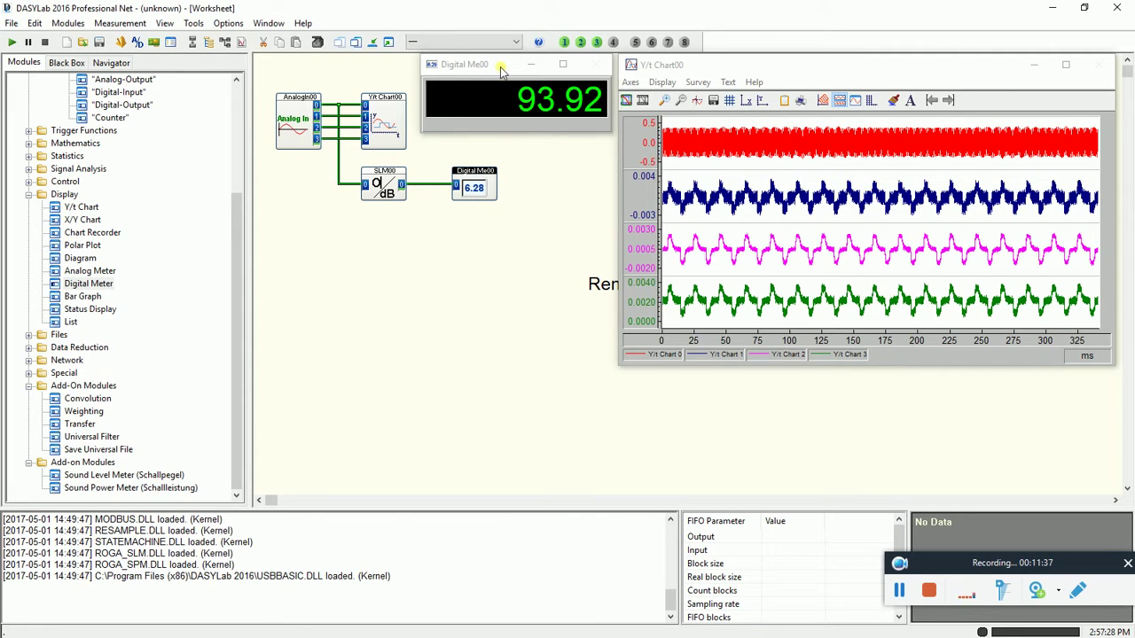
{"action": "left_click_drag", "start_coordinate": [501, 71], "coordinate": [1007, 384]}
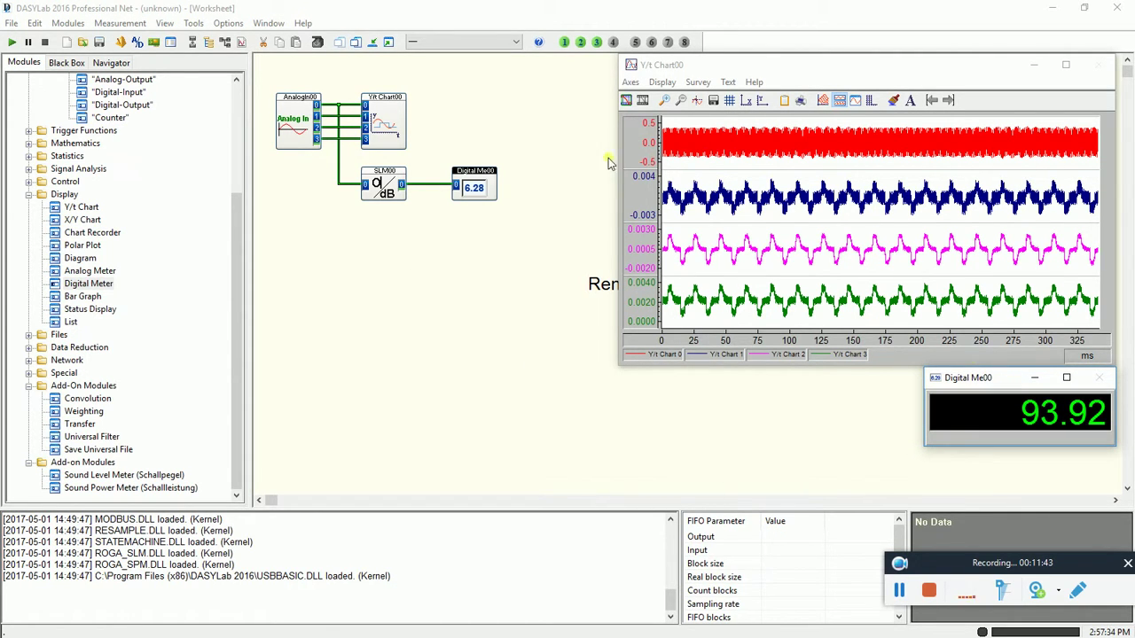
{"action": "left_click_drag", "start_coordinate": [620, 160], "coordinate": [722, 173]}
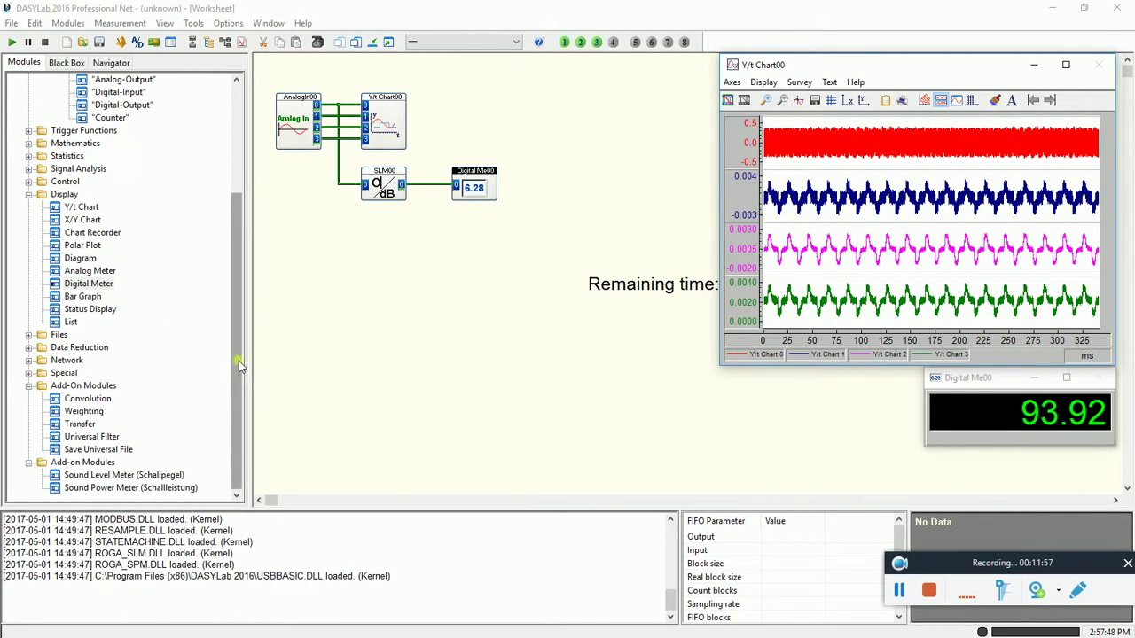
Place a Data Window module and connect the analog input signal to it.
{"action": "left_click", "coordinate": [28, 168]}
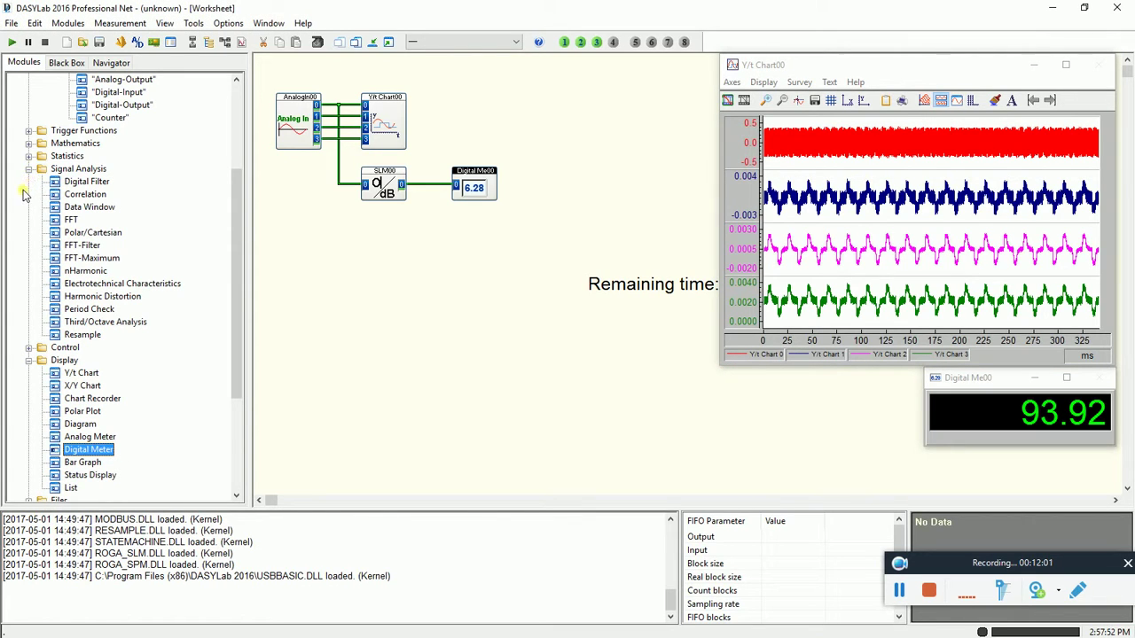
{"action": "left_click_drag", "start_coordinate": [55, 211], "coordinate": [390, 236]}
{"action": "left_click", "coordinate": [337, 186]}
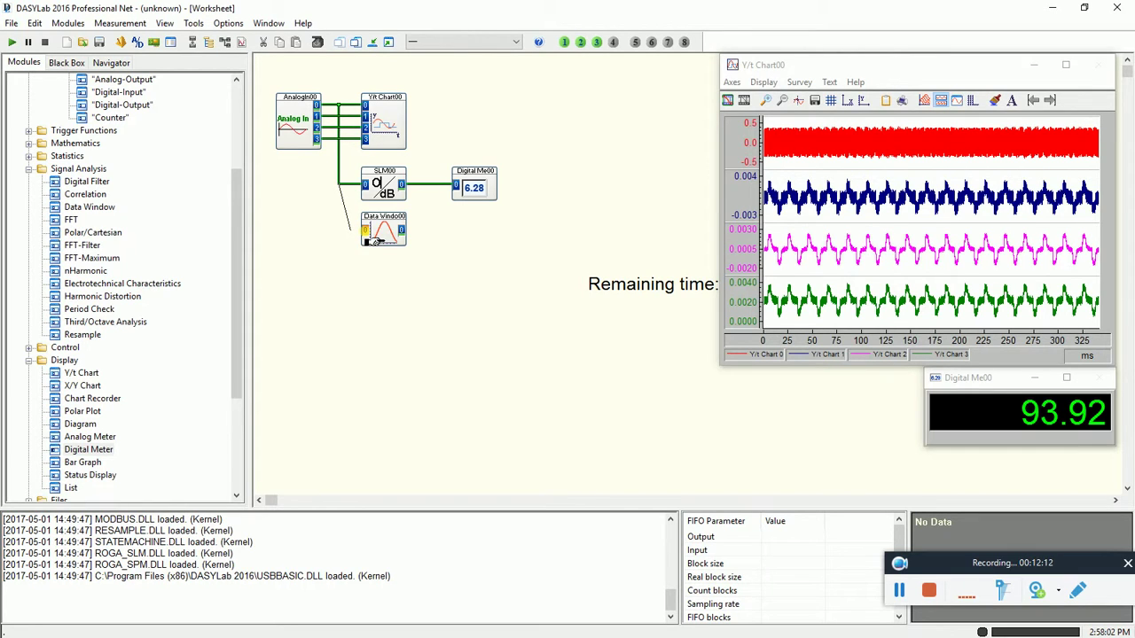
{"action": "left_click", "coordinate": [367, 238]}
Set Data Windo00 to a Hanning window with a block size of 8192.
{"action": "double_click", "coordinate": [384, 236]}
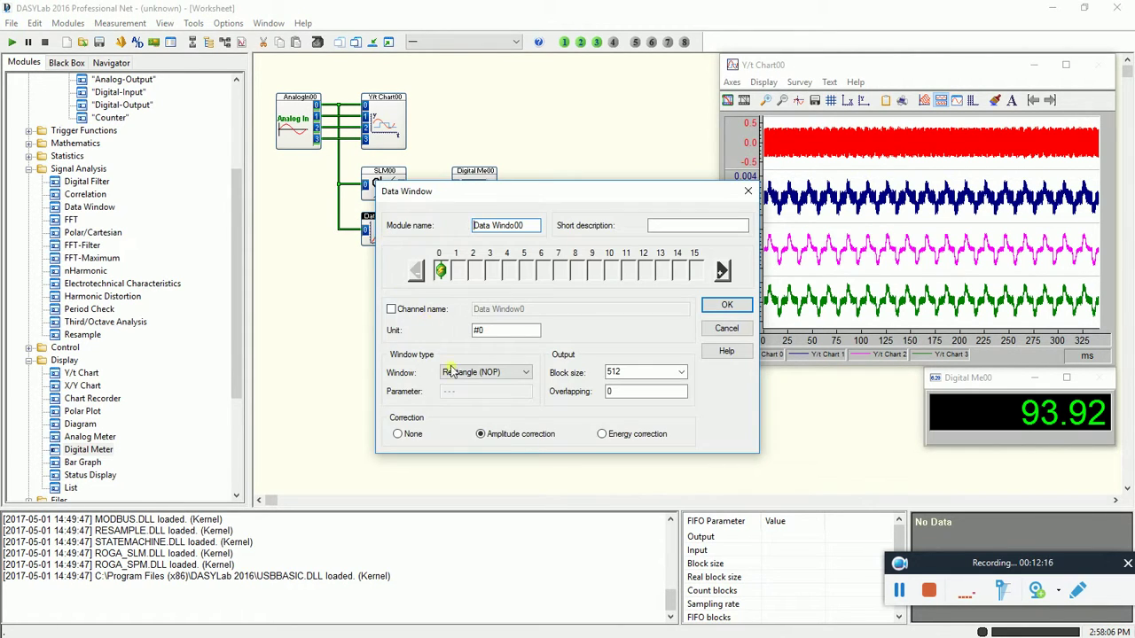
{"action": "left_click", "coordinate": [526, 373]}
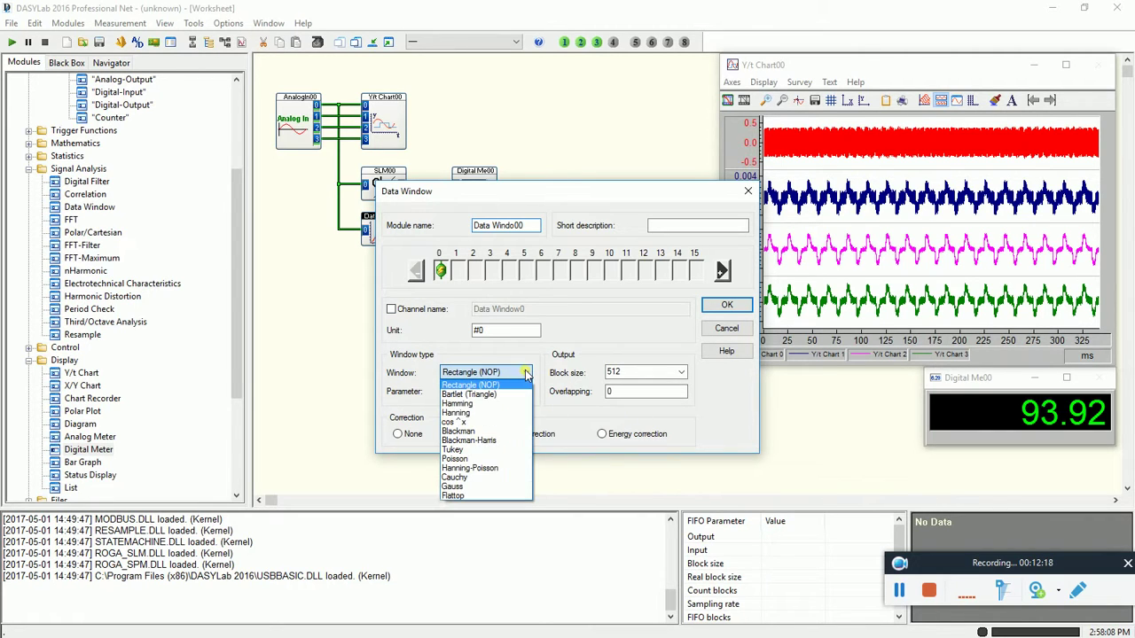
{"action": "left_click", "coordinate": [497, 414]}
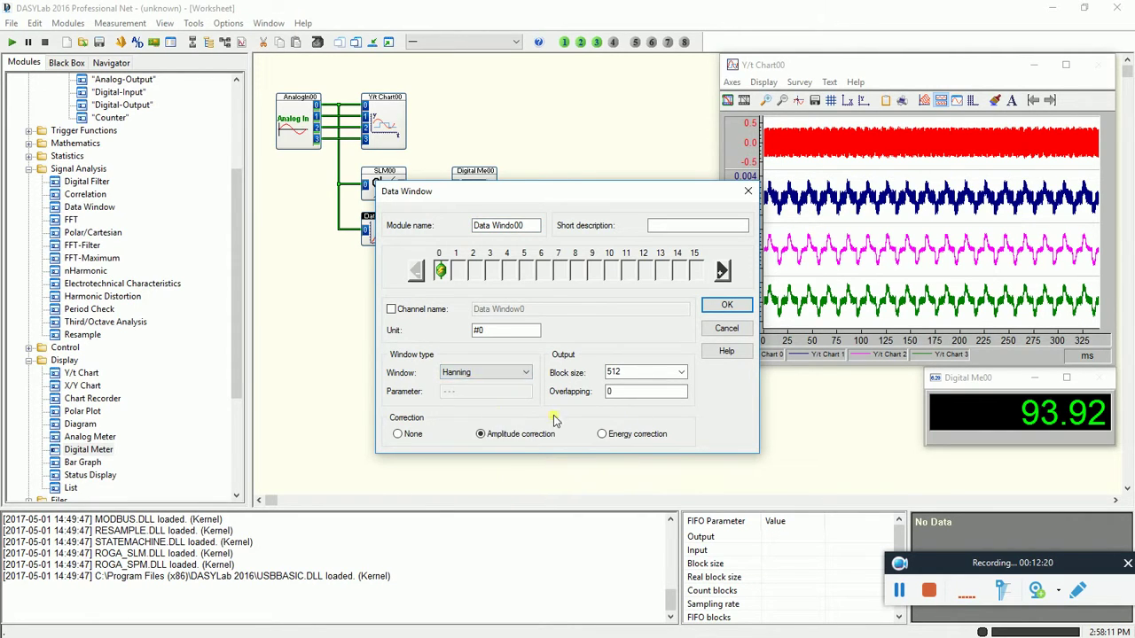
{"action": "left_click", "coordinate": [680, 373]}
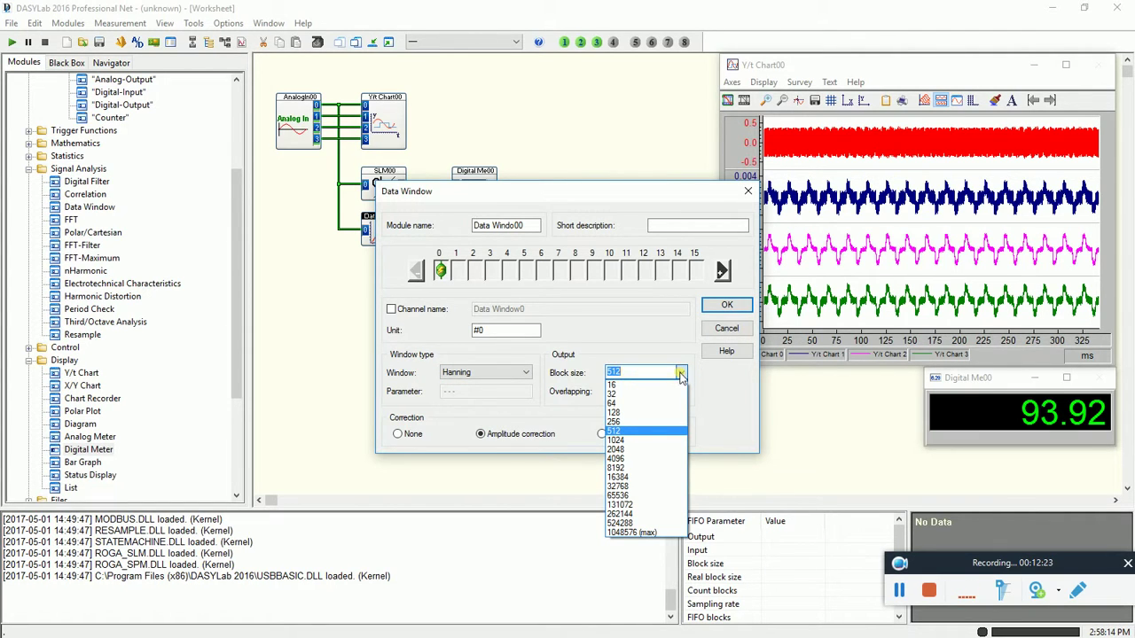
{"action": "left_click", "coordinate": [652, 468]}
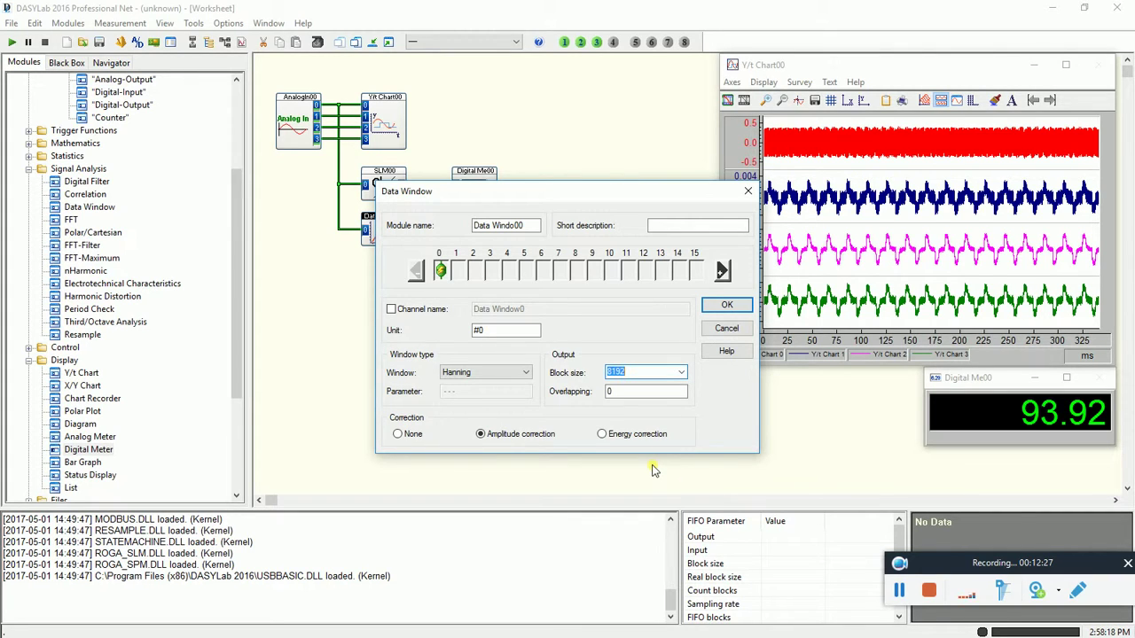
{"action": "left_click", "coordinate": [727, 306]}
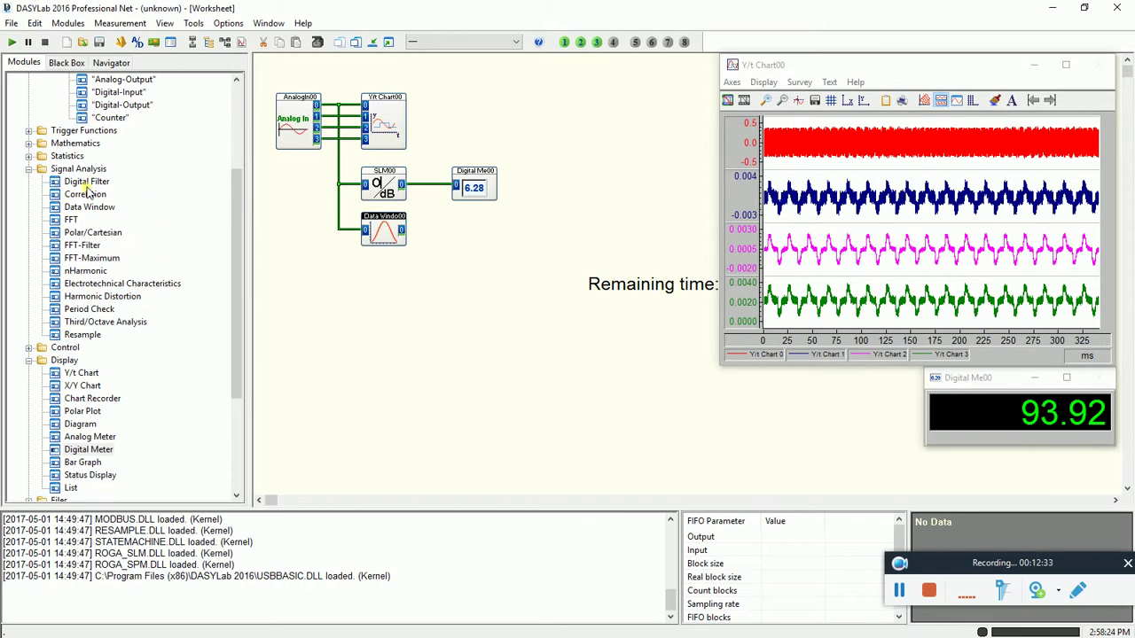
Add an FFT module (FFT00) with default settings and wire Data Windo00's output into it.
{"action": "left_click_drag", "start_coordinate": [71, 220], "coordinate": [466, 218]}
{"action": "left_click", "coordinate": [667, 301]}
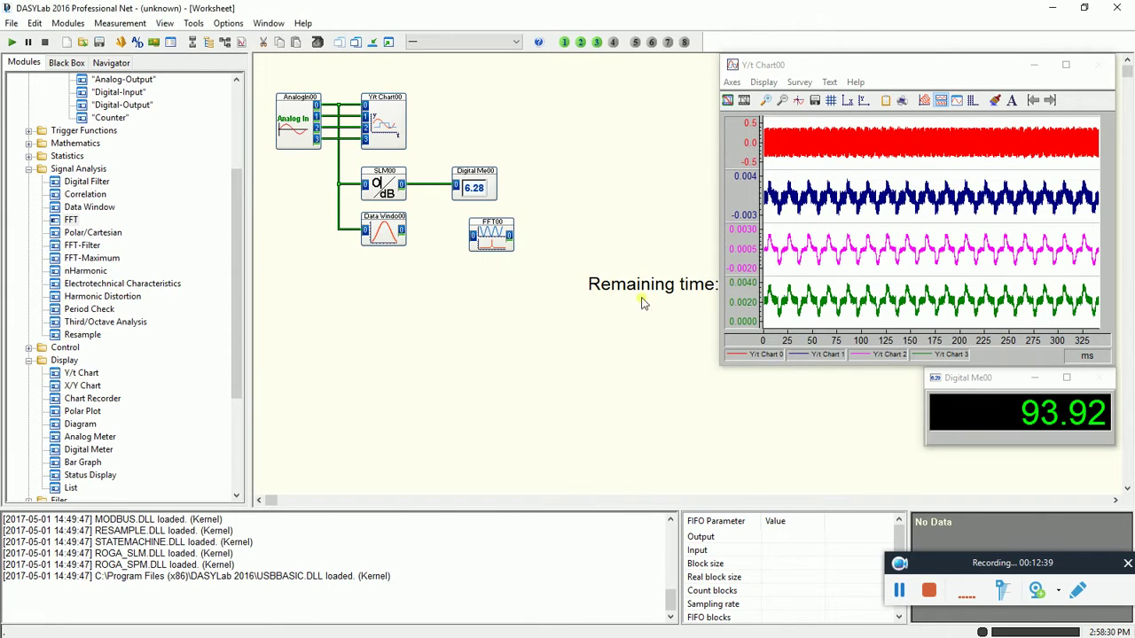
{"action": "left_click_drag", "start_coordinate": [491, 234], "coordinate": [474, 229]}
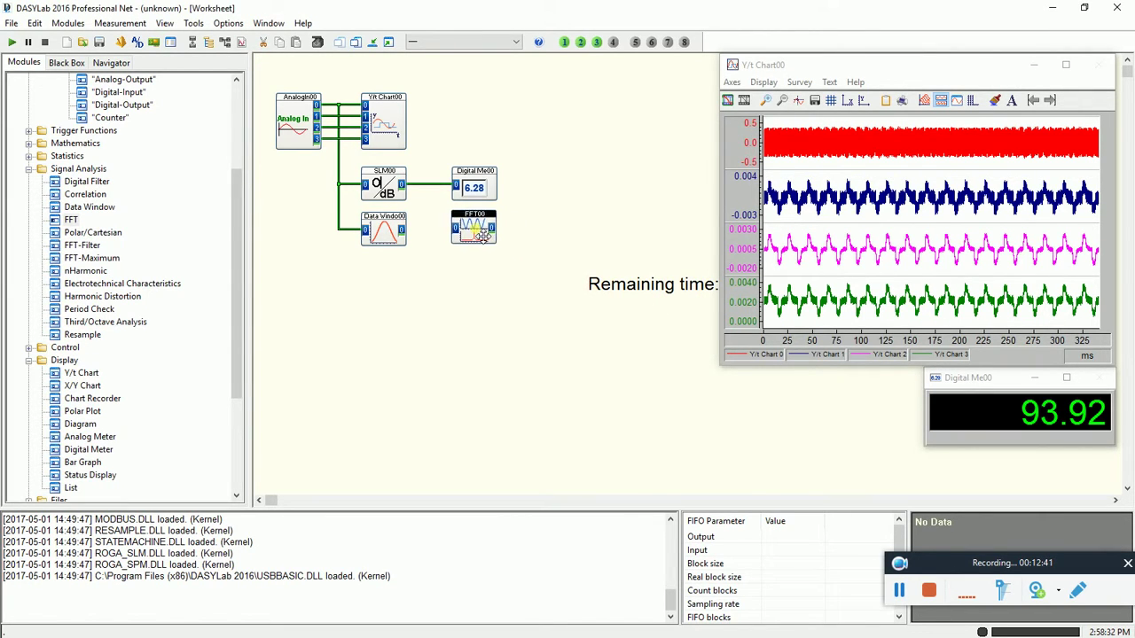
{"action": "left_click_drag", "start_coordinate": [402, 231], "coordinate": [455, 230]}
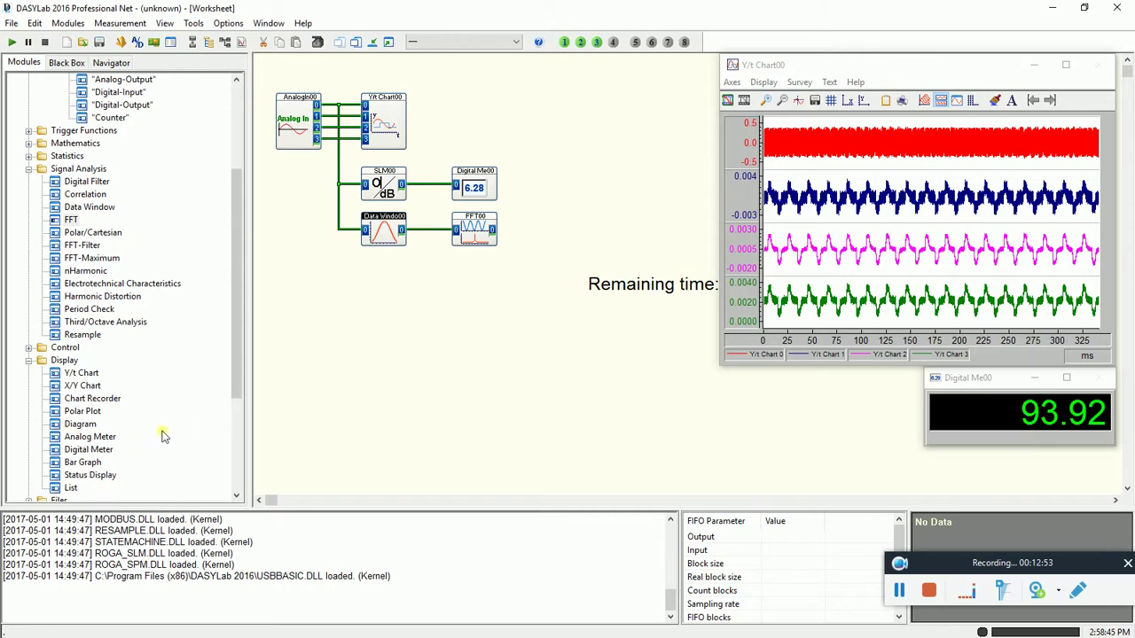
Add a Y/t Chart named FFT after FFT00, position its window, and start the measurement.
{"action": "mouse_move", "coordinate": [90, 376]}
{"action": "left_mouse_down"}
{"action": "mouse_move", "coordinate": [306, 390]}
{"action": "mouse_move", "coordinate": [537, 266]}
{"action": "mouse_move", "coordinate": [538, 222]}
{"action": "mouse_move", "coordinate": [494, 231]}
{"action": "mouse_move", "coordinate": [537, 232]}
{"action": "left_mouse_up"}
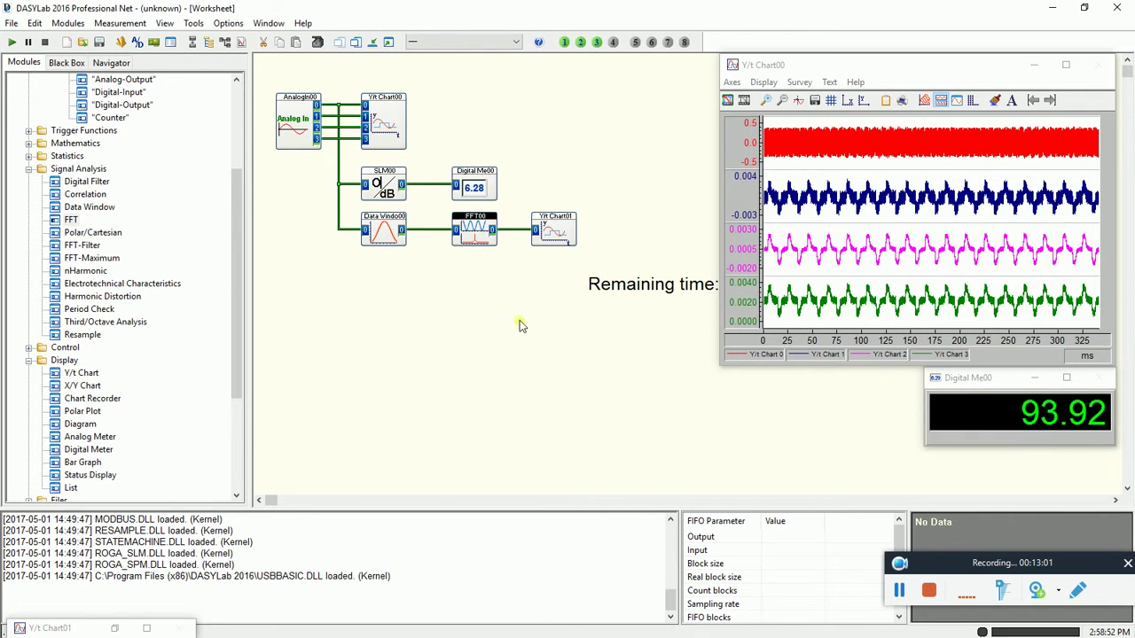
{"action": "double_click", "coordinate": [553, 232]}
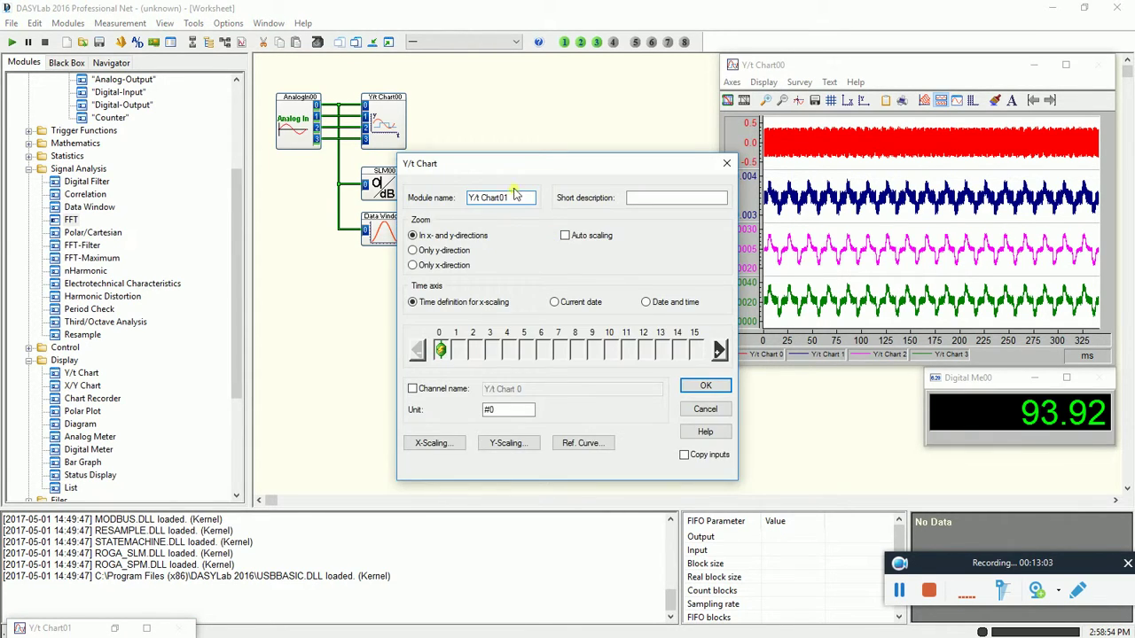
{"action": "left_click", "coordinate": [519, 197]}
{"action": "key", "text": "BackSpace"}
{"action": "key", "text": "BackSpace"}
{"action": "key", "text": "BackSpace"}
{"action": "key", "text": "BackSpace"}
{"action": "key", "text": "BackSpace"}
{"action": "key", "text": "BackSpace"}
{"action": "key", "text": "BackSpace"}
{"action": "key", "text": "BackSpace"}
{"action": "key", "text": "BackSpace"}
{"action": "key", "text": "BackSpace"}
{"action": "left_click", "coordinate": [693, 388]}
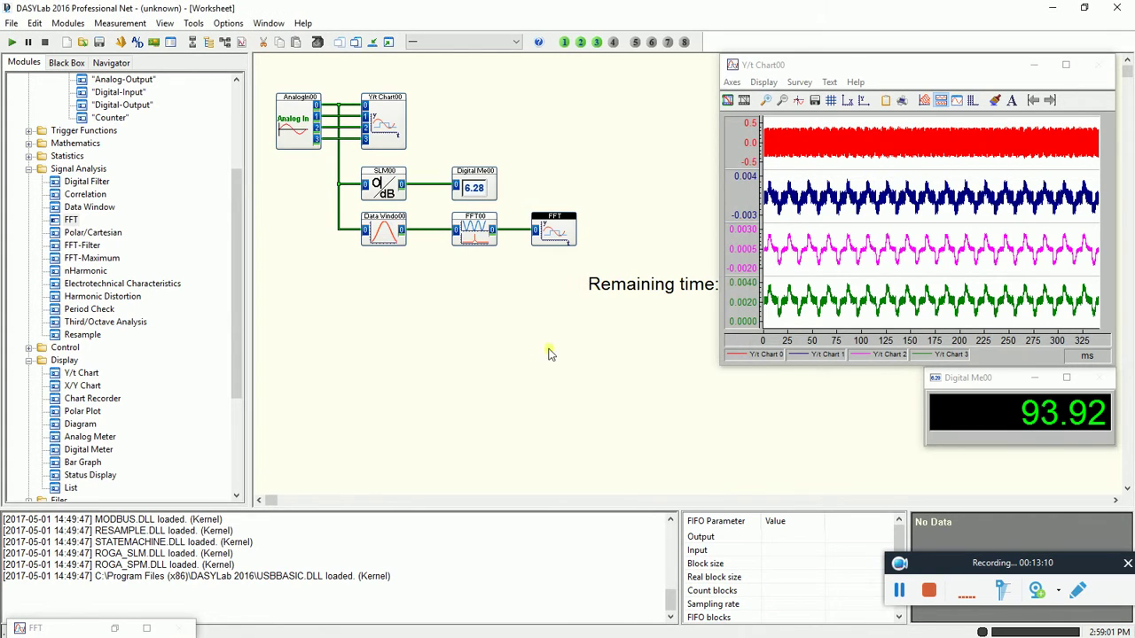
{"action": "left_click", "coordinate": [113, 631]}
{"action": "left_click_drag", "start_coordinate": [285, 53], "coordinate": [532, 304]}
{"action": "left_click", "coordinate": [12, 43]}
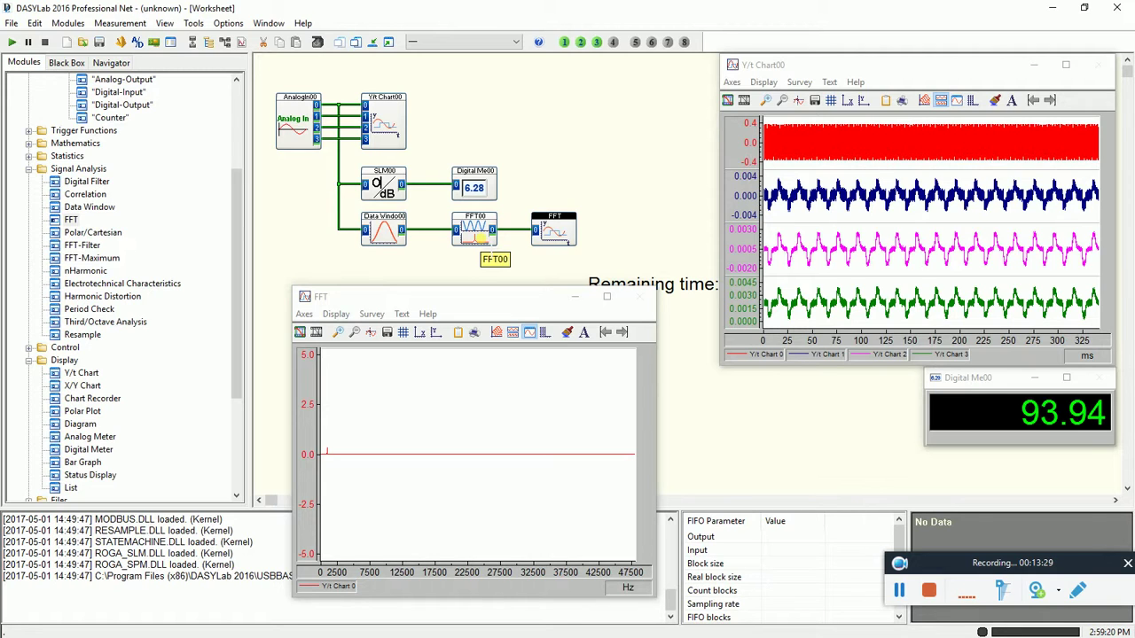
In FFT00, disable FFT without power of two, enable dB evaluation, and set the reference to 2e-5.
{"action": "double_click", "coordinate": [479, 236]}
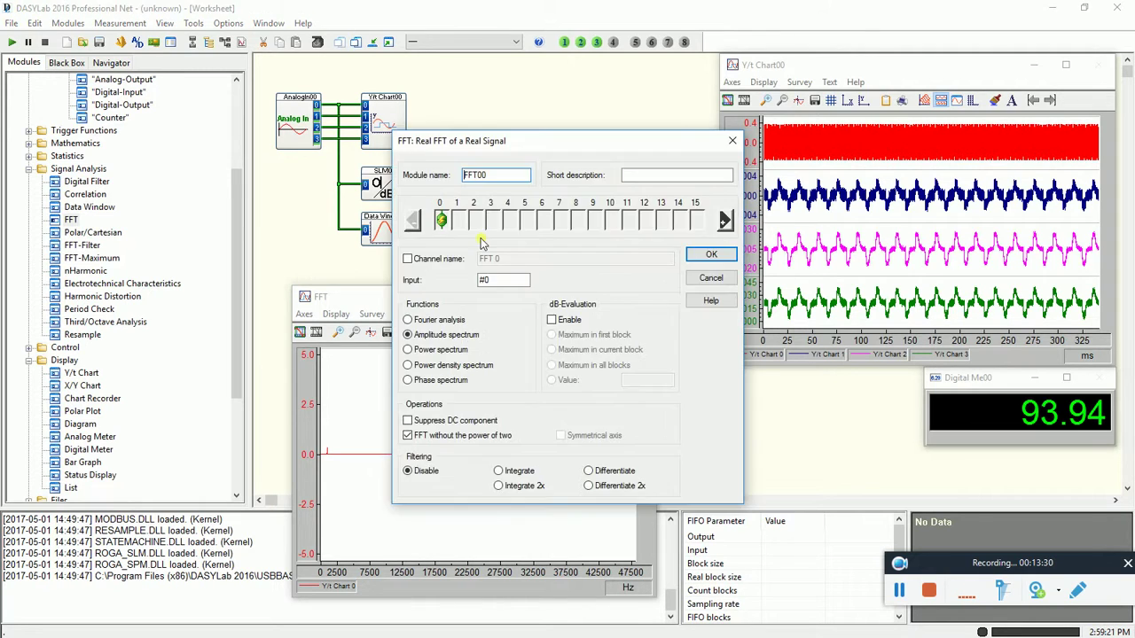
{"action": "left_click", "coordinate": [408, 436]}
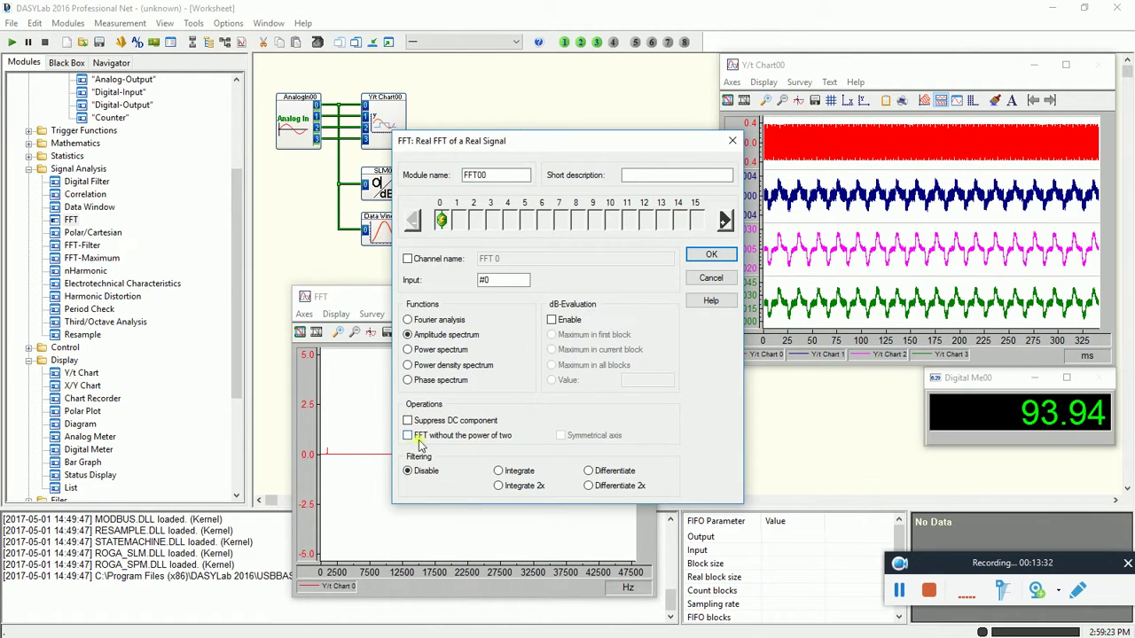
{"action": "left_click", "coordinate": [551, 319]}
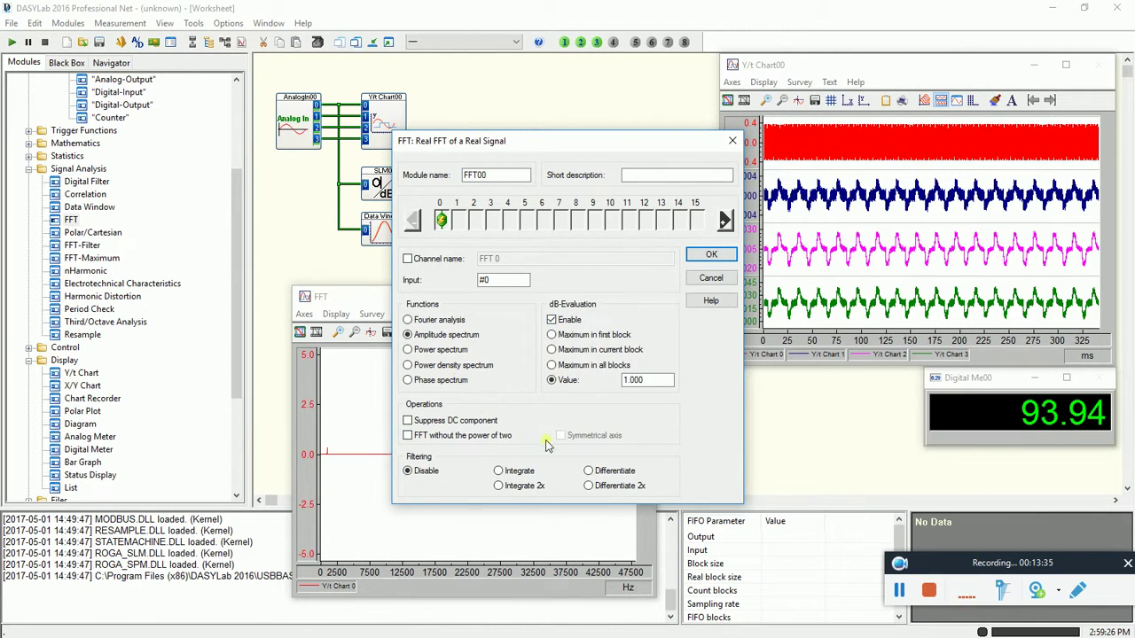
{"action": "double_click", "coordinate": [650, 381]}
{"action": "left_click", "coordinate": [650, 382]}
{"action": "key", "text": "BackSpace"}
{"action": "key", "text": "BackSpace"}
{"action": "key", "text": "BackSpace"}
{"action": "key", "text": "BackSpace"}
{"action": "type", "text": "2"}
{"action": "type", "text": "e/"}
{"action": "key", "text": "BackSpace"}
{"action": "type", "text": "."}
{"action": "left_click", "coordinate": [660, 381]}
{"action": "key", "text": "BackSpace"}
{"action": "key", "text": "BackSpace"}
{"action": "left_click", "coordinate": [711, 256]}
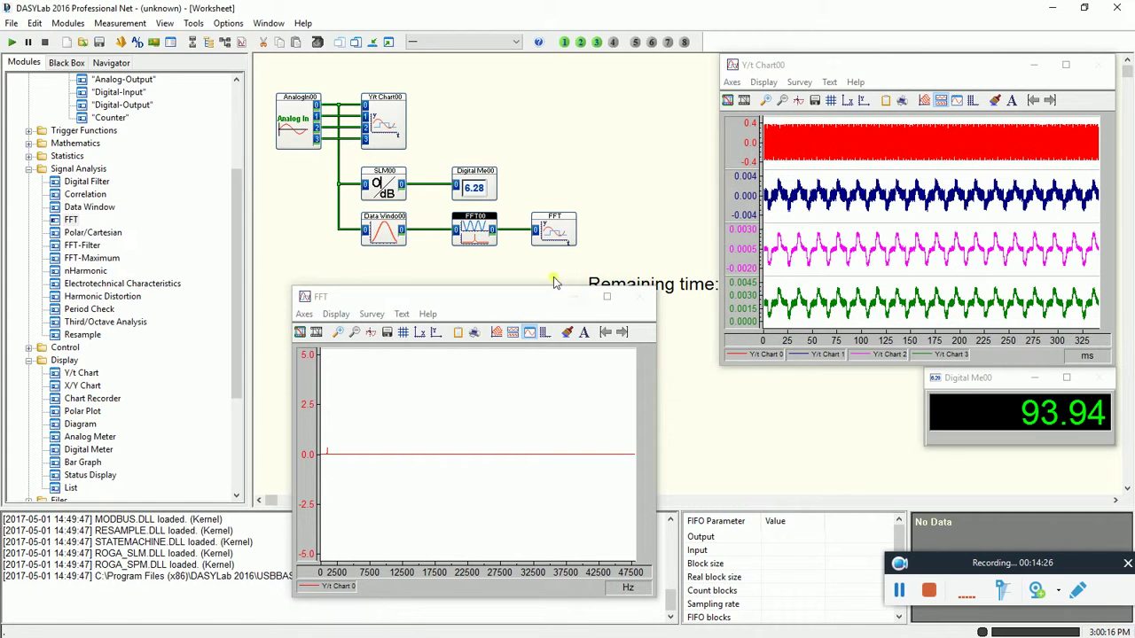
Start the measurement and turn on auto scaling for the FFT chart.
{"action": "left_click", "coordinate": [12, 44]}
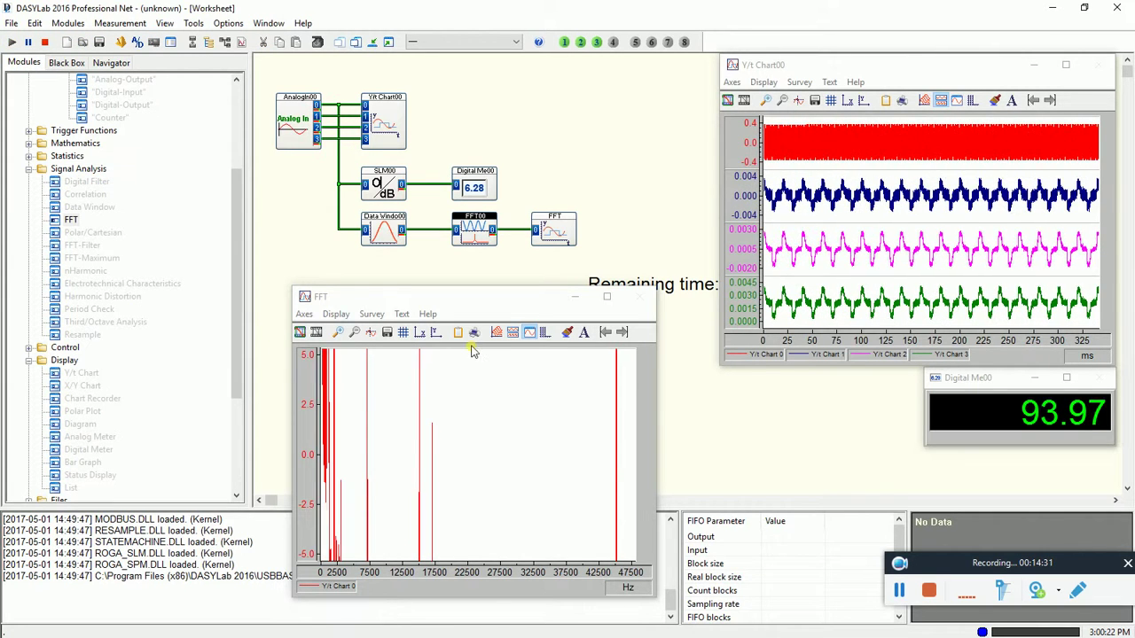
{"action": "double_click", "coordinate": [556, 233]}
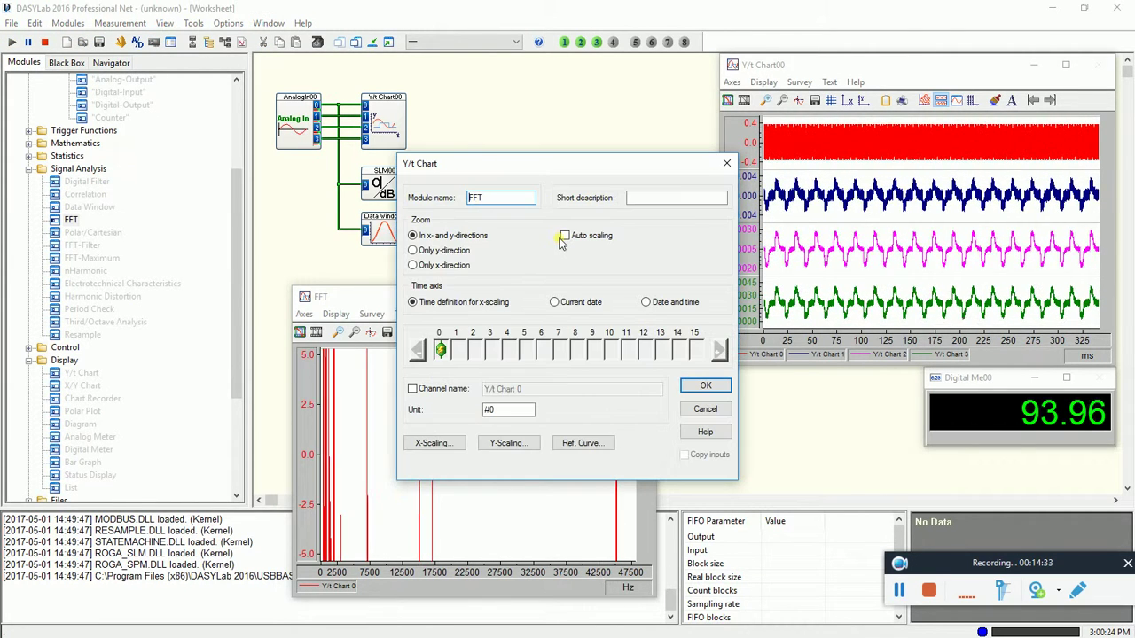
{"action": "left_click", "coordinate": [564, 236]}
{"action": "left_click", "coordinate": [704, 385]}
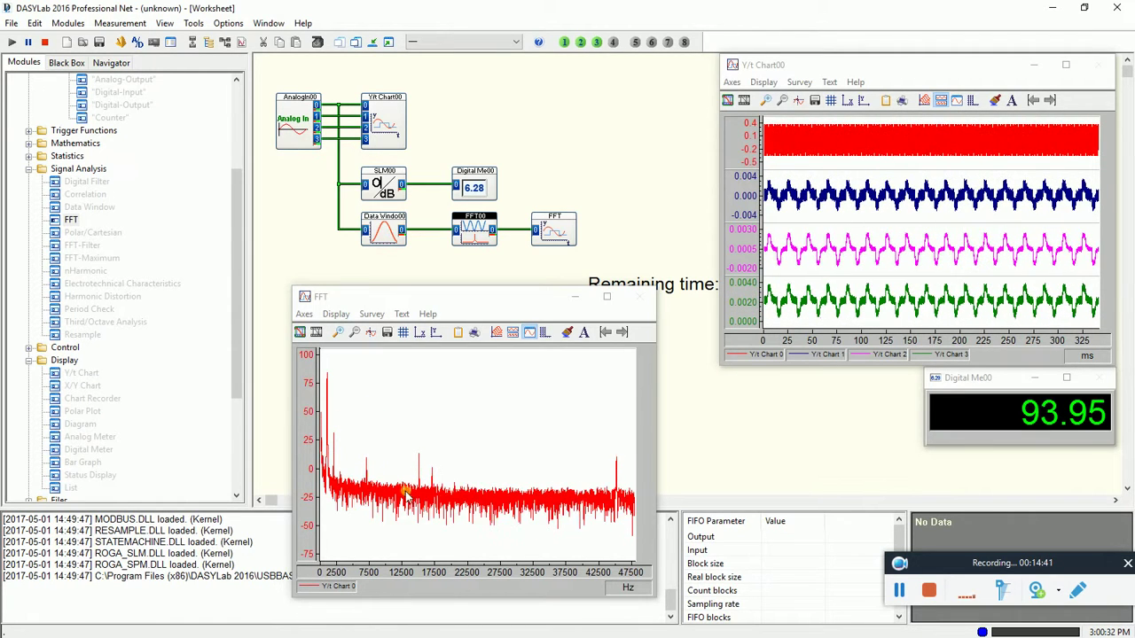
Stop the measurement and zoom the FFT chart's frequency axis to 0–2000 Hz.
{"action": "left_click", "coordinate": [47, 42]}
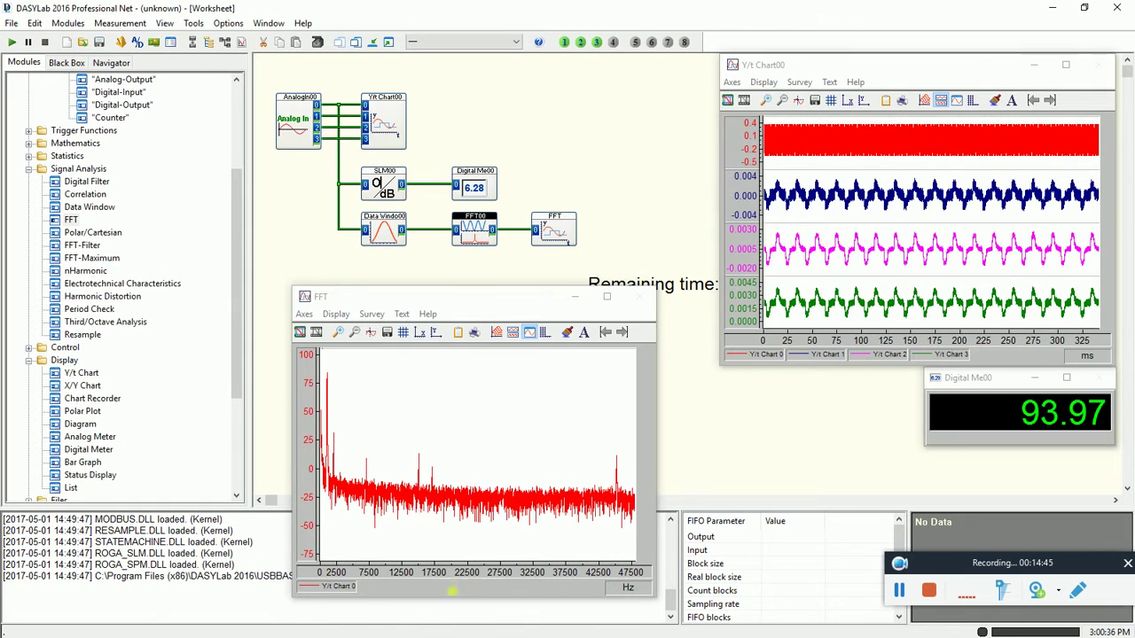
{"action": "double_click", "coordinate": [436, 572]}
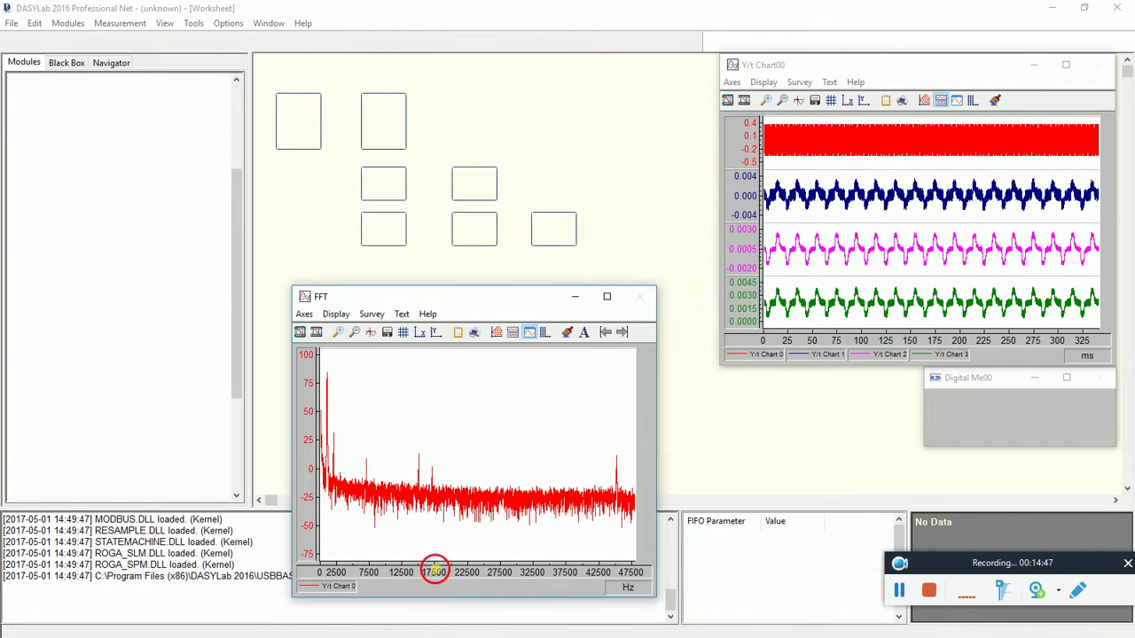
{"action": "left_click", "coordinate": [522, 400]}
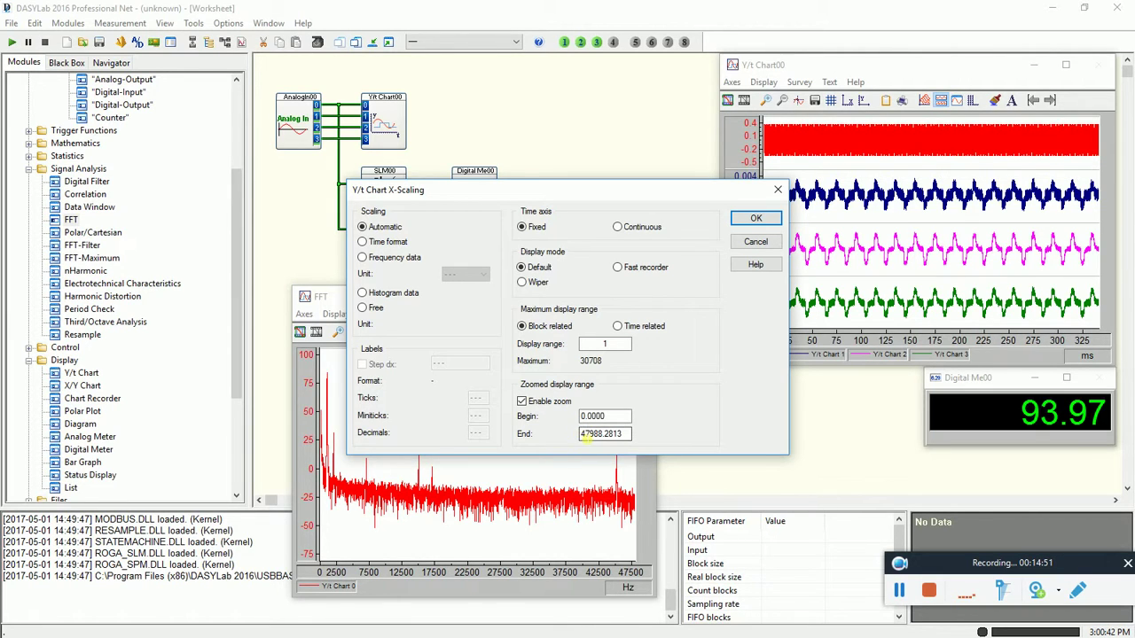
{"action": "left_click_drag", "start_coordinate": [581, 439], "coordinate": [626, 441]}
{"action": "type", "text": "2000"}
{"action": "left_click", "coordinate": [754, 219]}
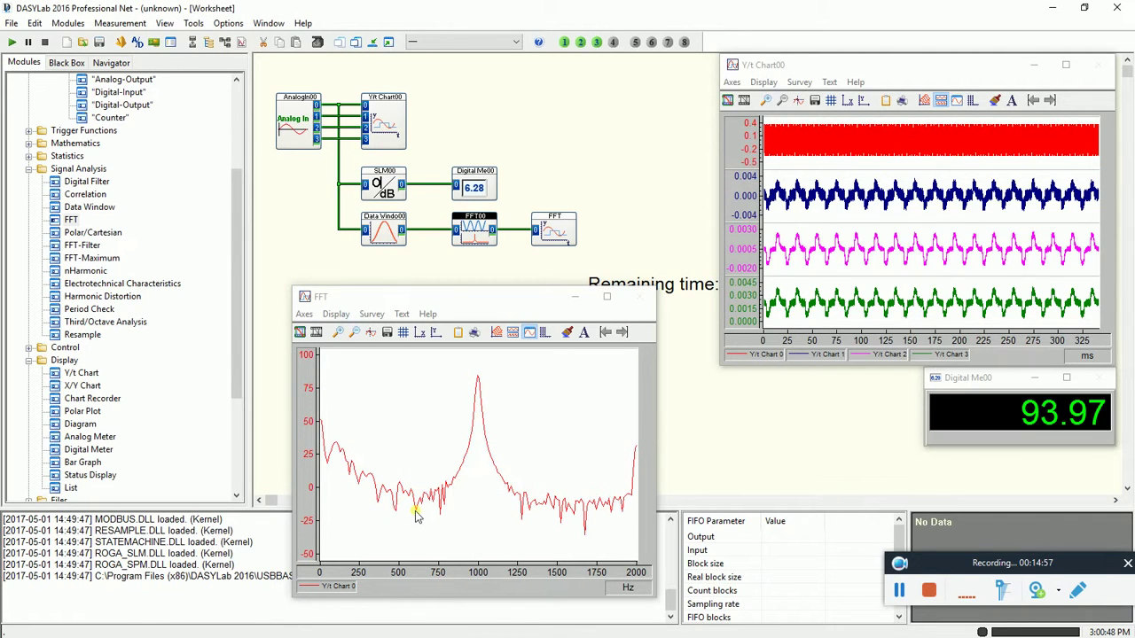
Show two cursors on the FFT chart, one near 621 Hz and one on the 996 Hz peak.
{"action": "left_click", "coordinate": [371, 331]}
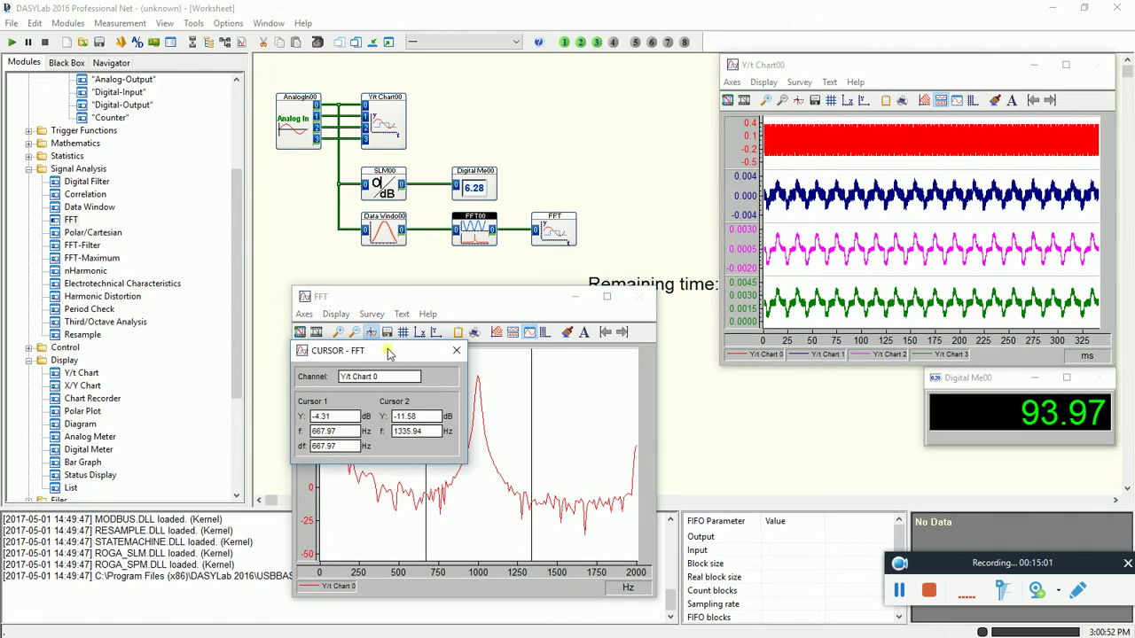
{"action": "left_click_drag", "start_coordinate": [387, 353], "coordinate": [268, 348]}
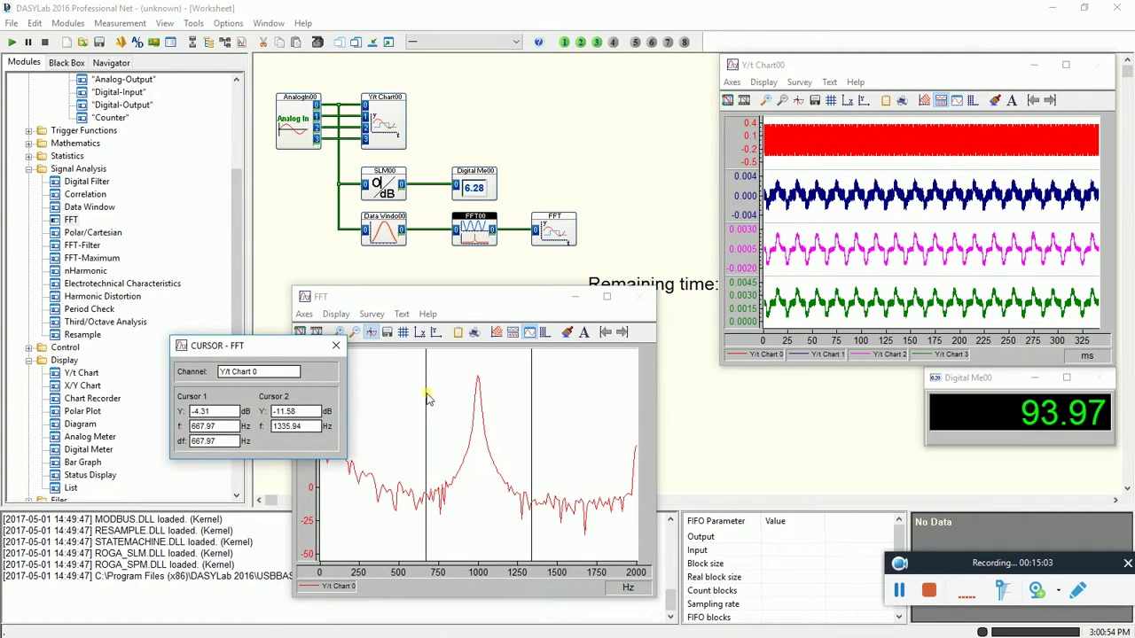
{"action": "left_click_drag", "start_coordinate": [425, 400], "coordinate": [479, 415]}
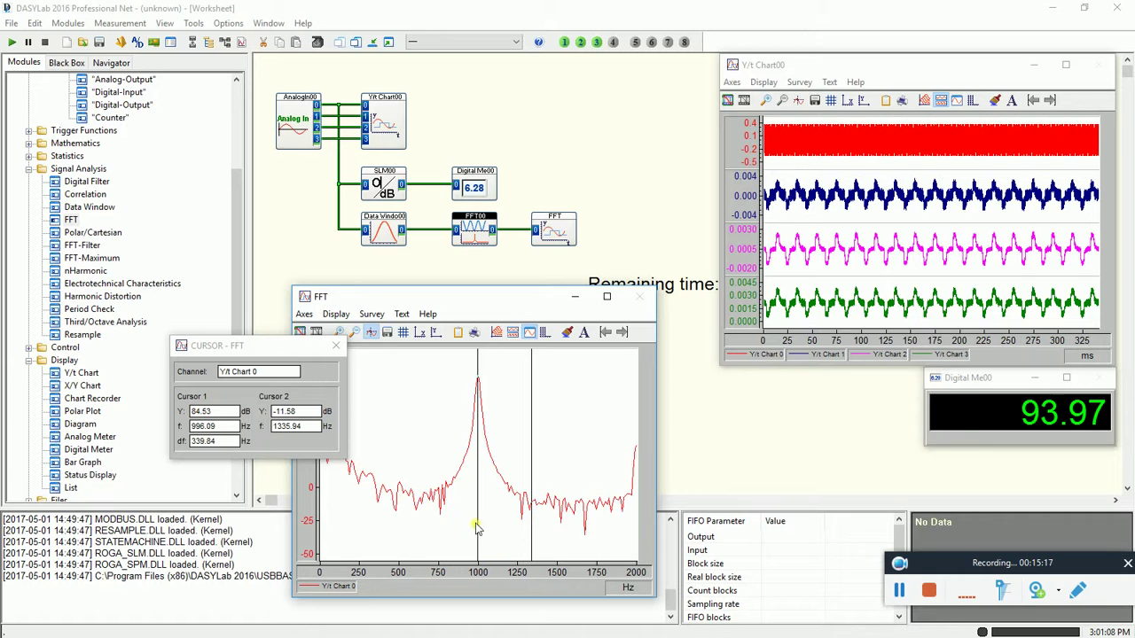
{"action": "left_click_drag", "start_coordinate": [479, 528], "coordinate": [418, 539]}
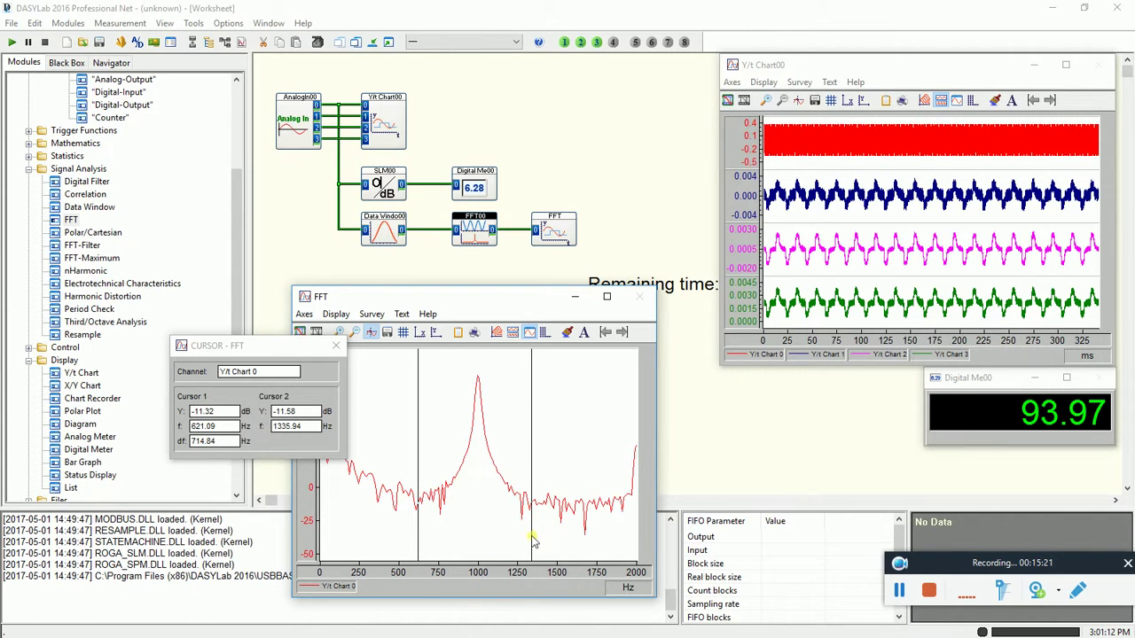
{"action": "left_click_drag", "start_coordinate": [532, 542], "coordinate": [478, 548]}
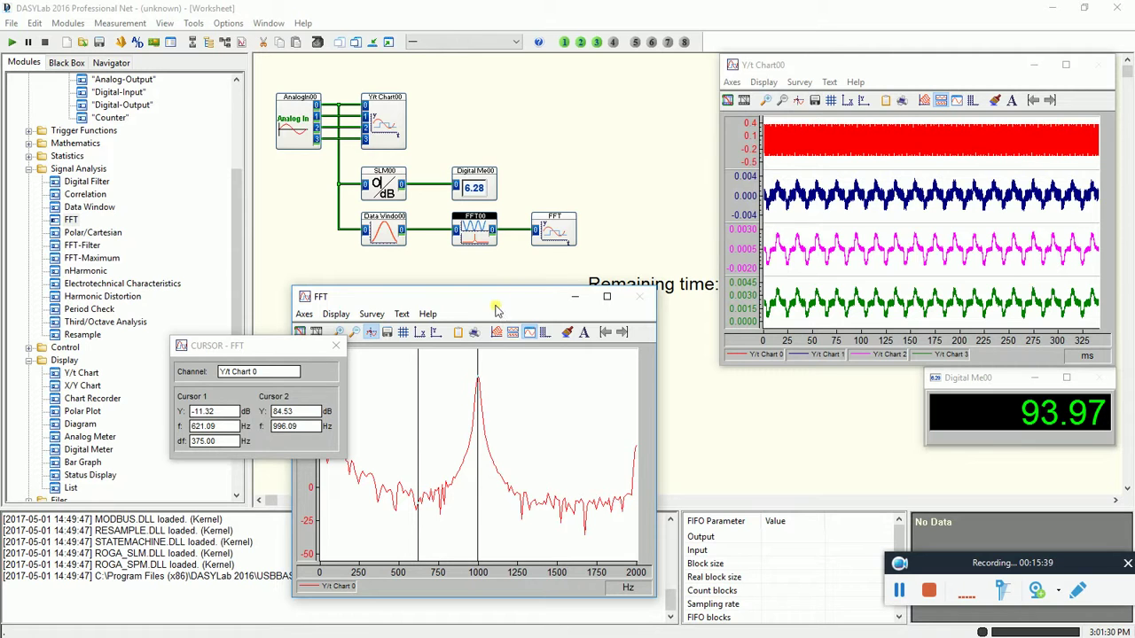
{"action": "left_click_drag", "start_coordinate": [499, 308], "coordinate": [529, 311]}
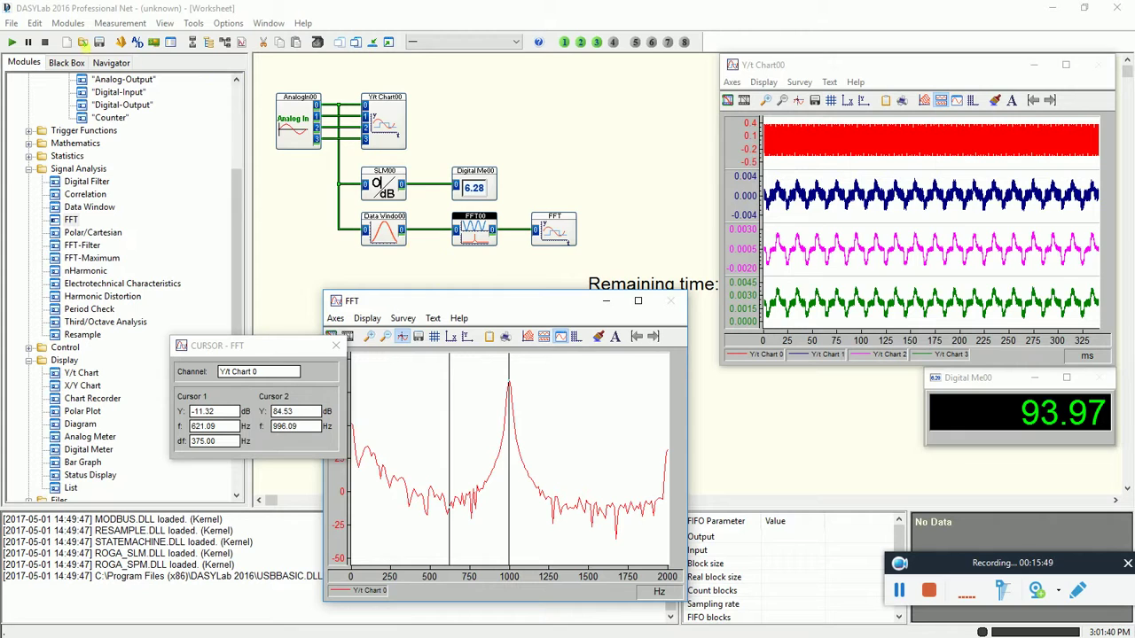
Start loading a different worksheet, triggering the prompt to save the modified current worksheet.
{"action": "left_click", "coordinate": [83, 42]}
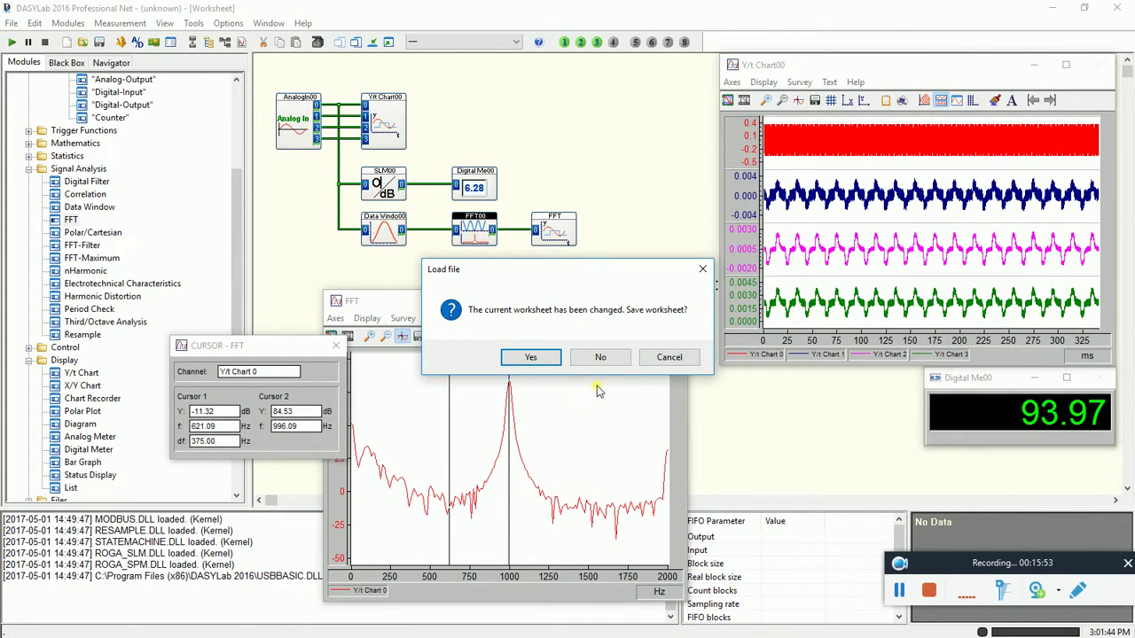